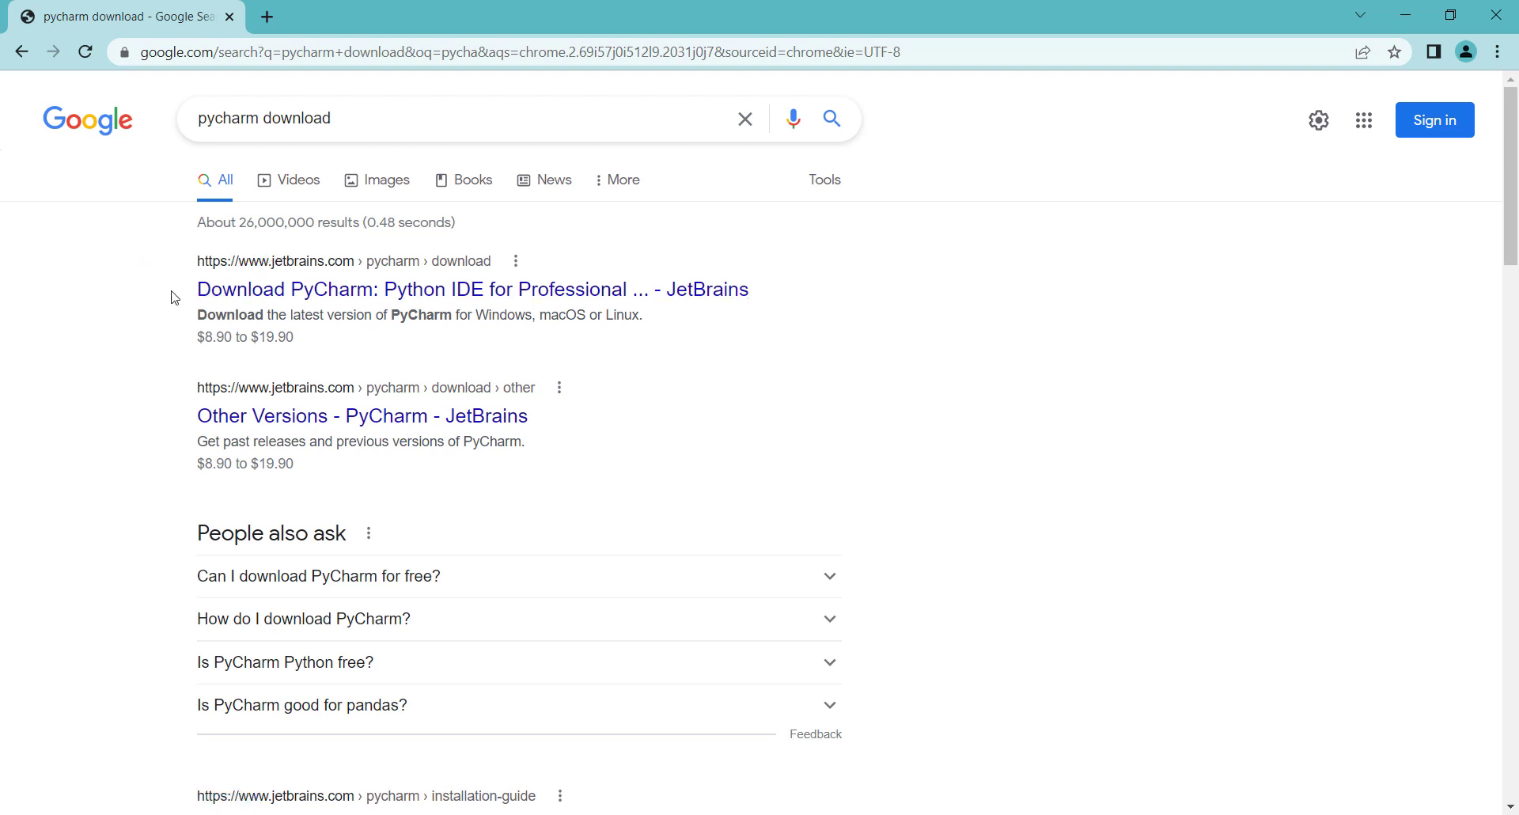
- Open the 'Download PyCharm' search result in a new tab and switch to it
right_click(238, 285)
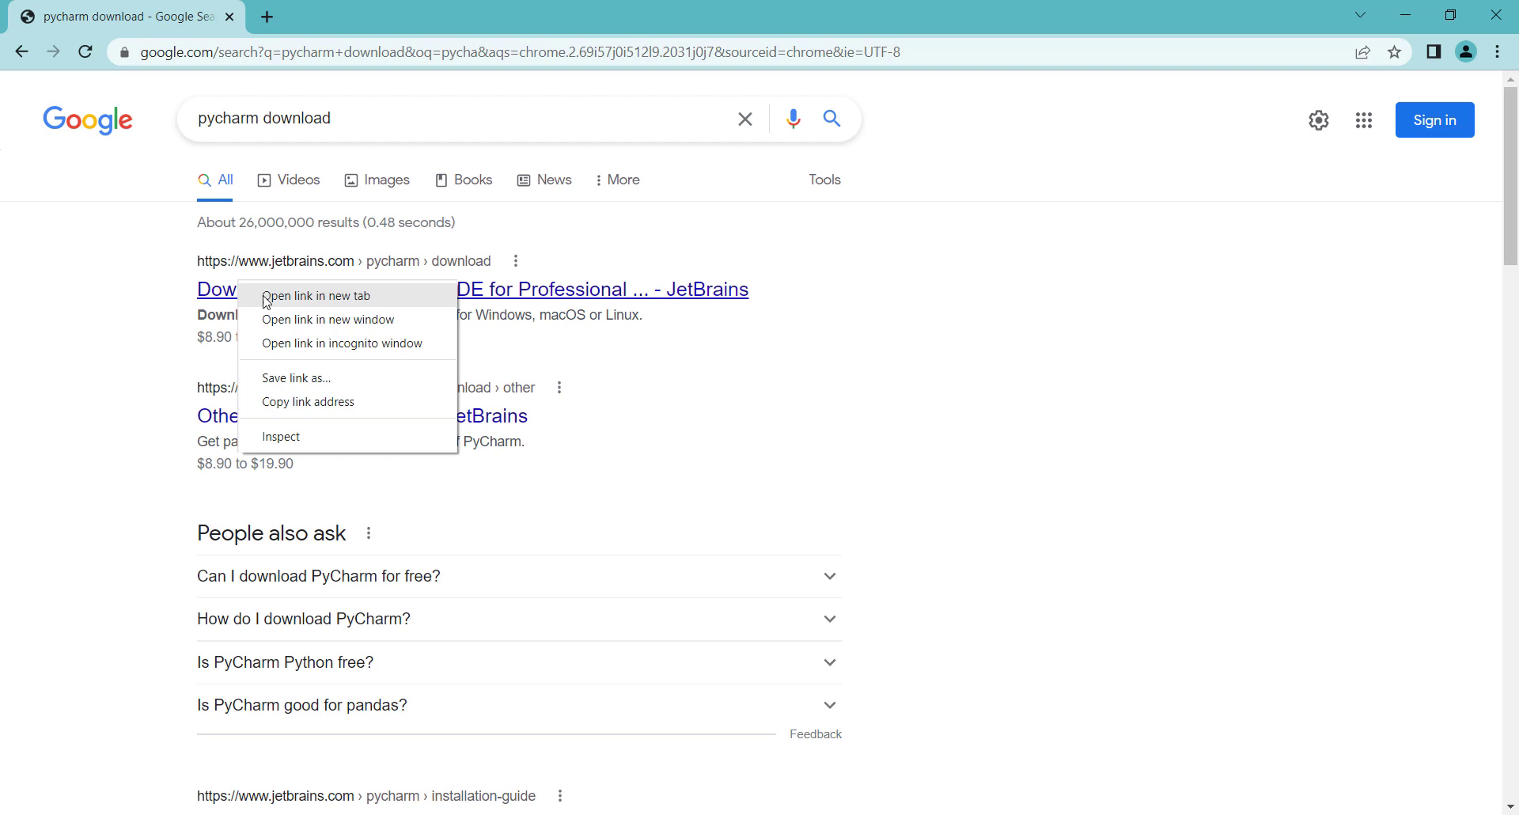
click(272, 297)
key(ctrl+Tab)
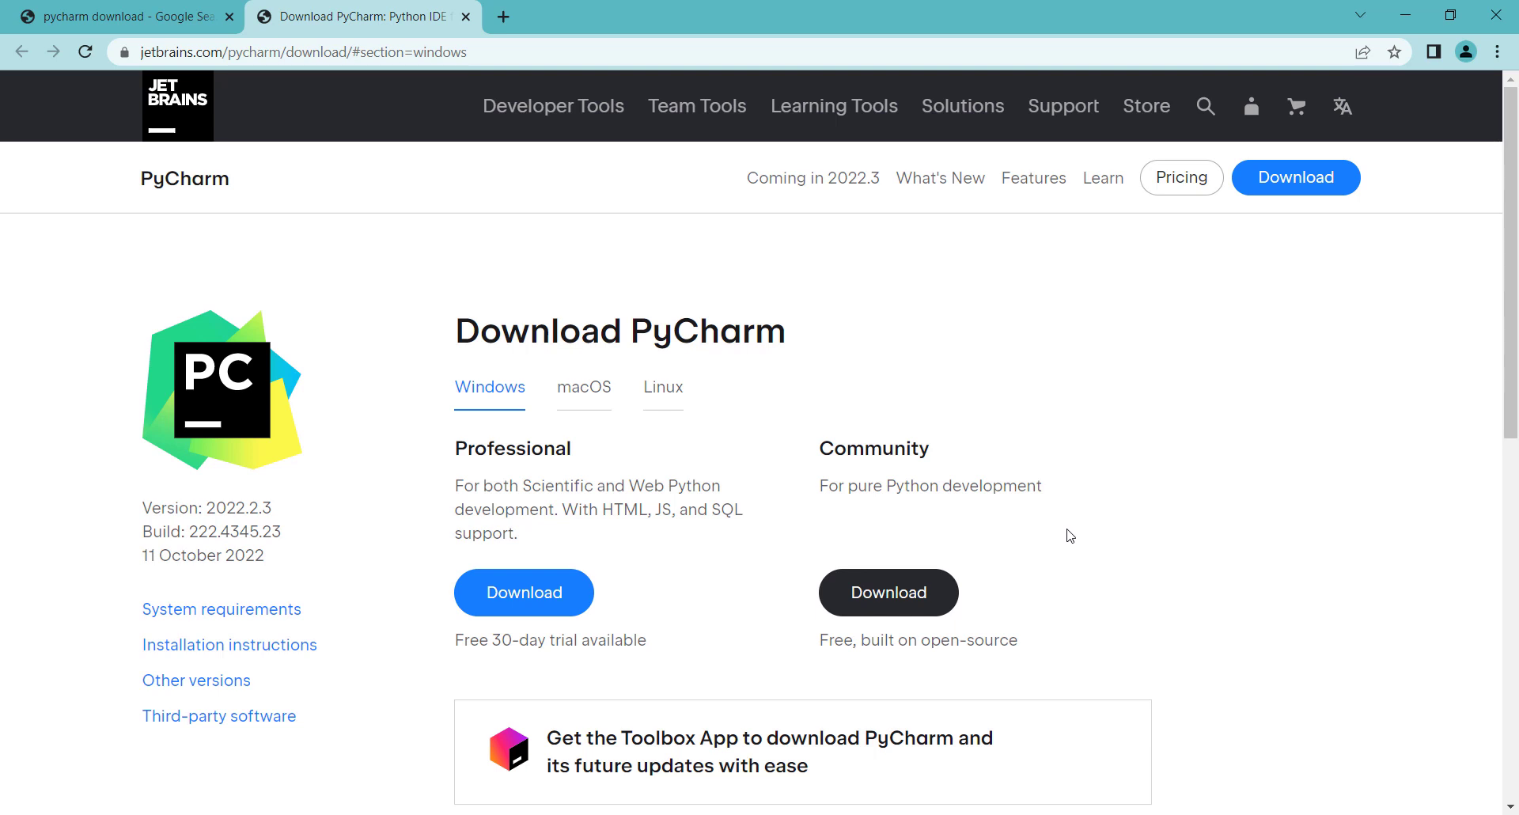
- Download the Community edition installer pycharm-community-2022.2.3.exe into H:\Python
click(910, 584)
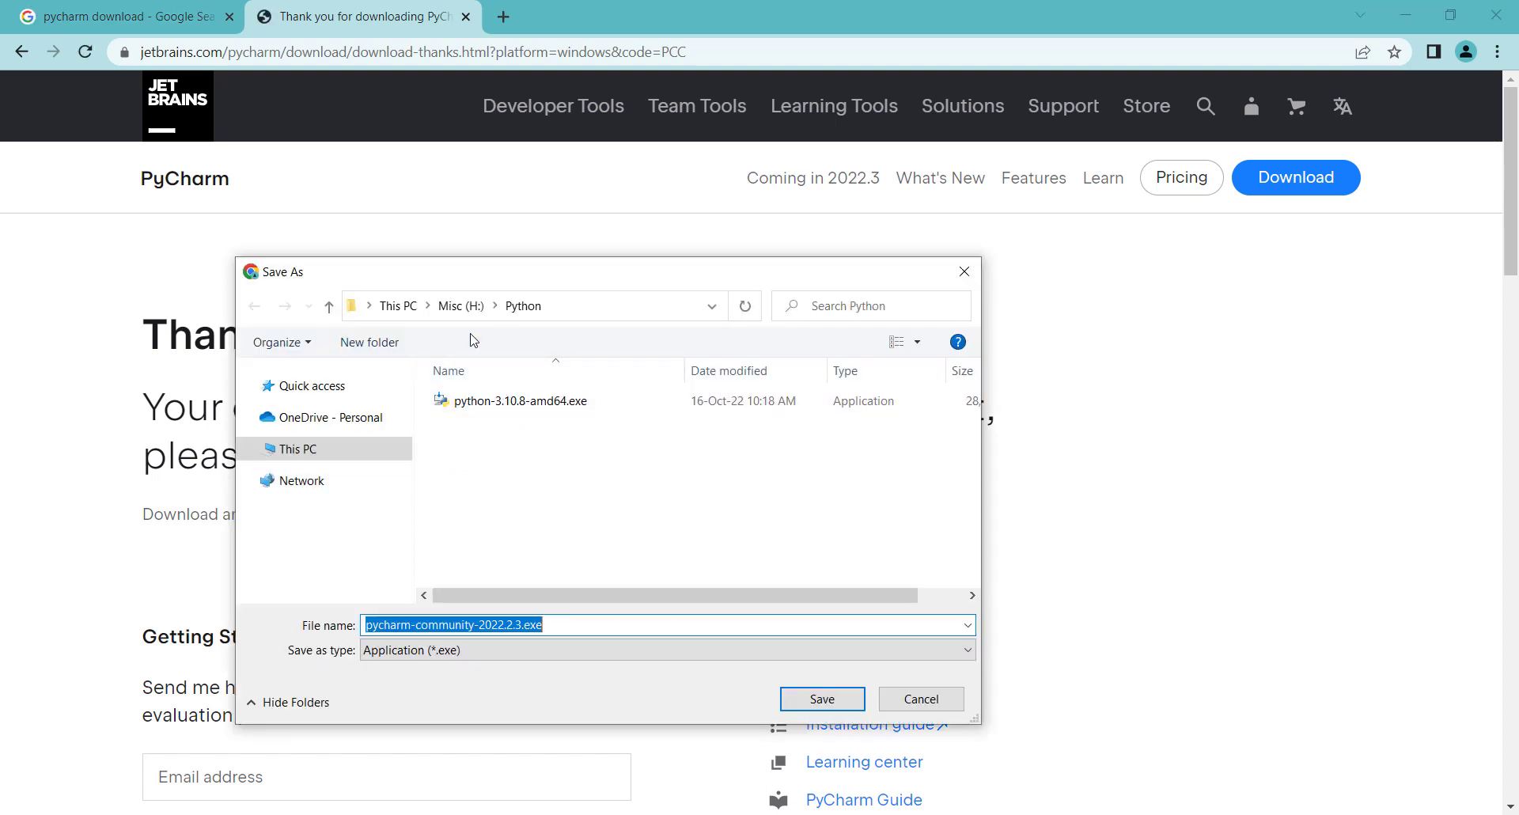
click(817, 699)
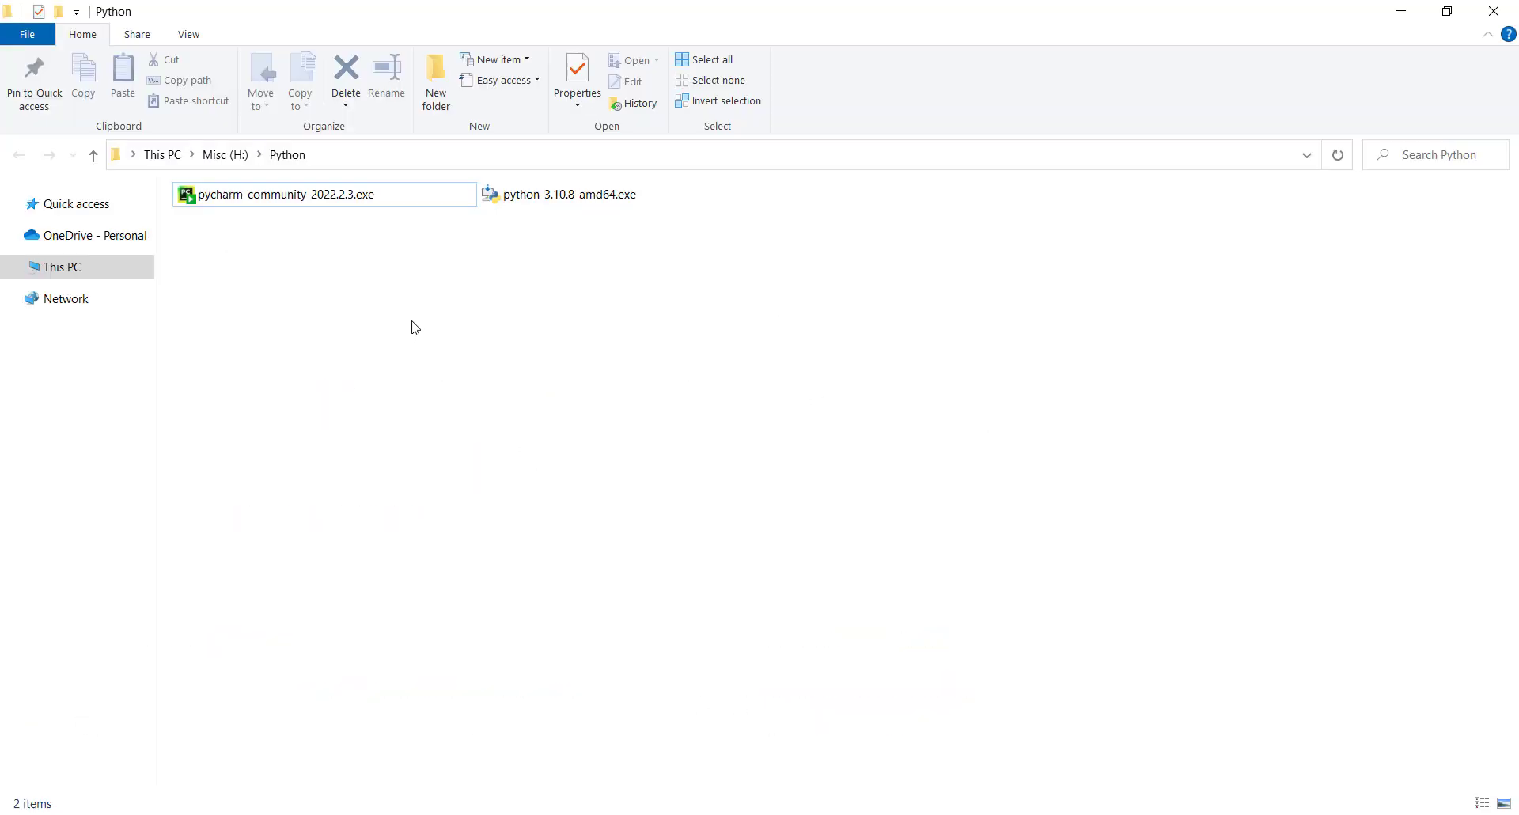
- Run pycharm-community-2022.2.3.exe from H:\Python as administrator
double_click(220, 197)
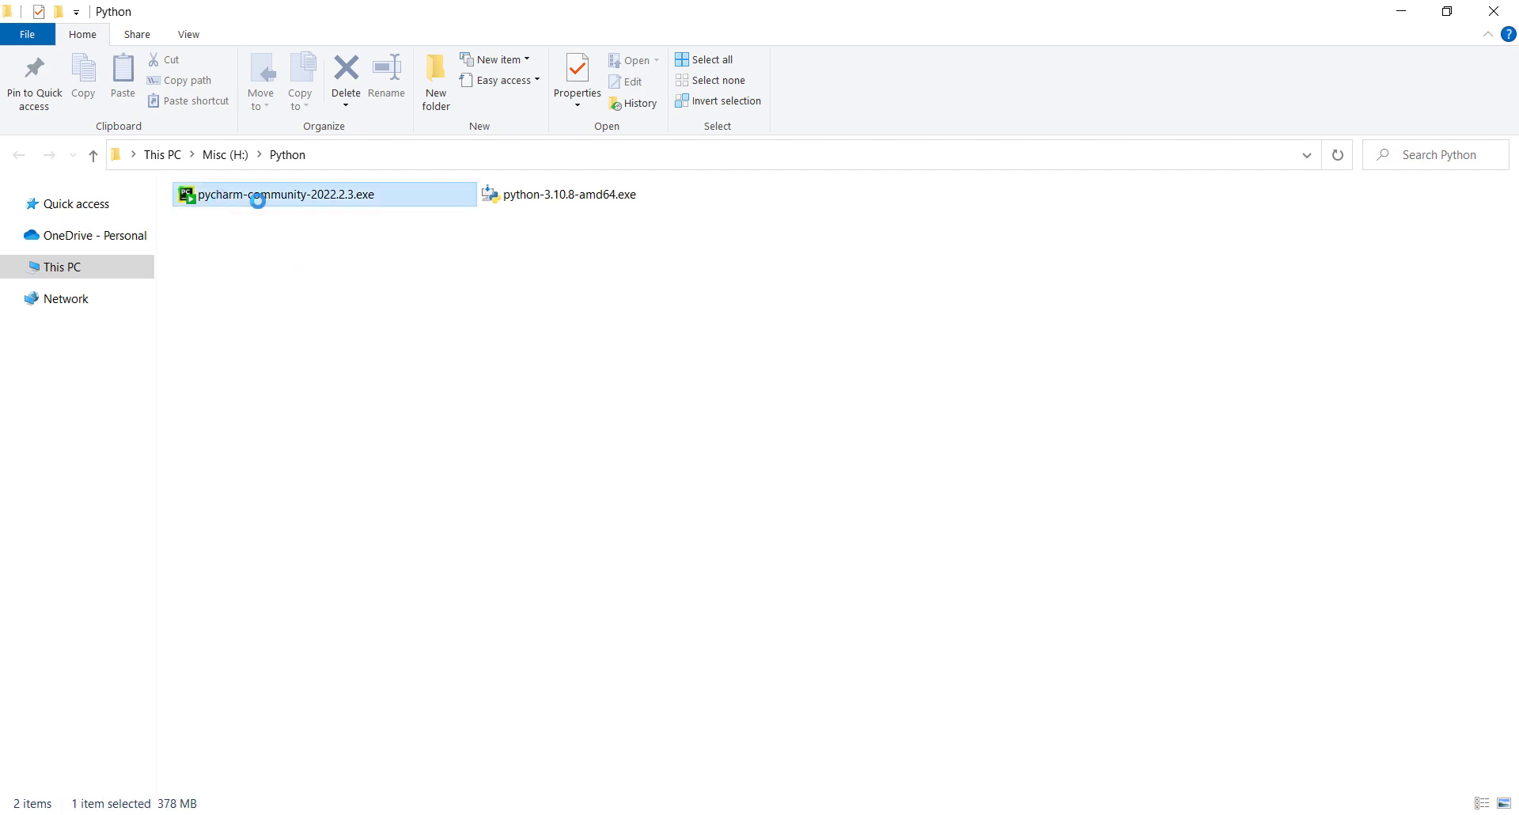
right_click(254, 202)
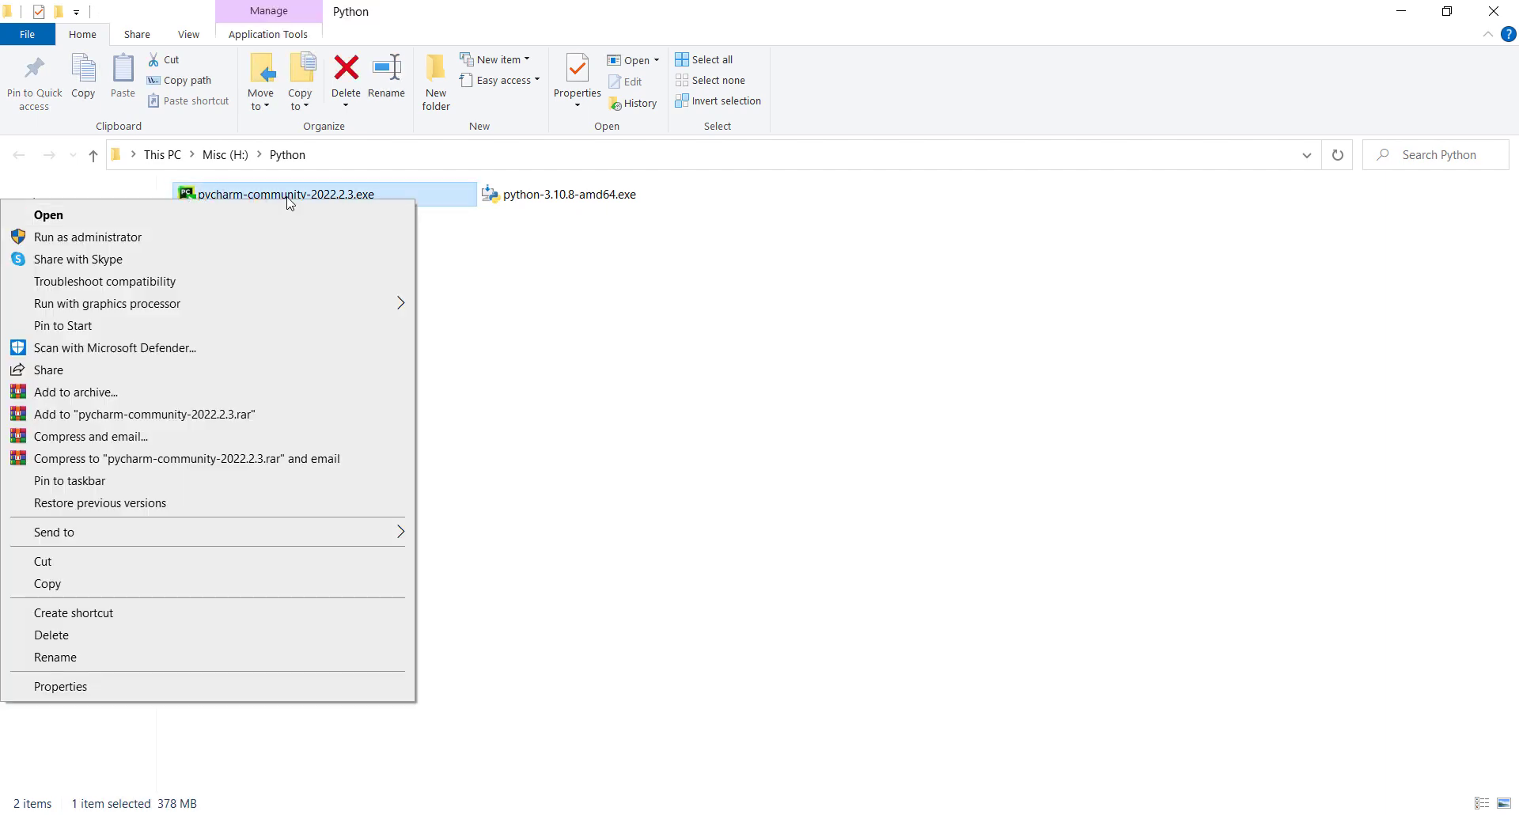
click(136, 238)
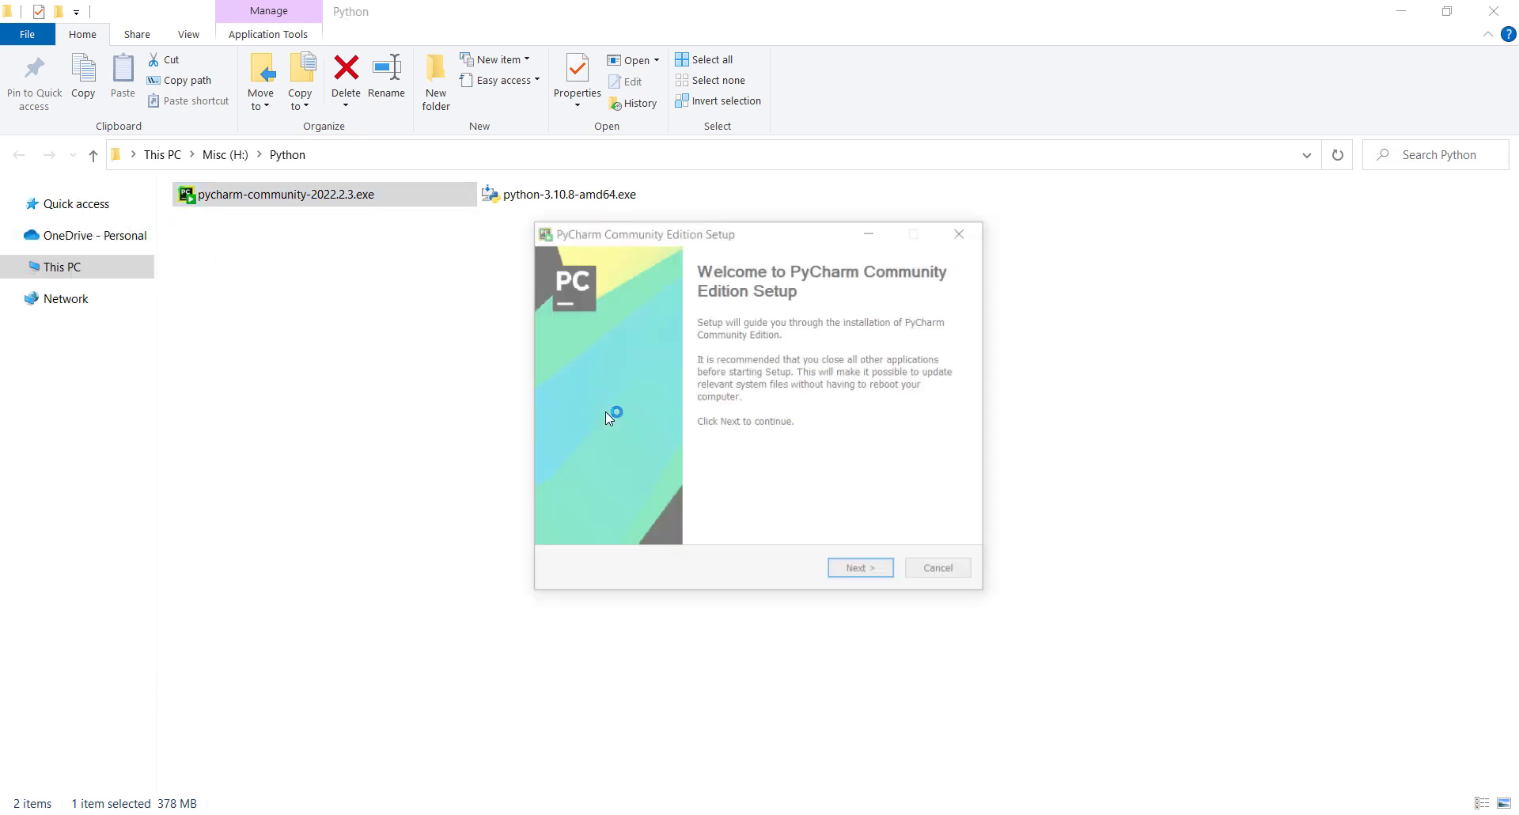
- Install with the default folder, no extra options, and the JetBrains Start Menu folder
click(853, 569)
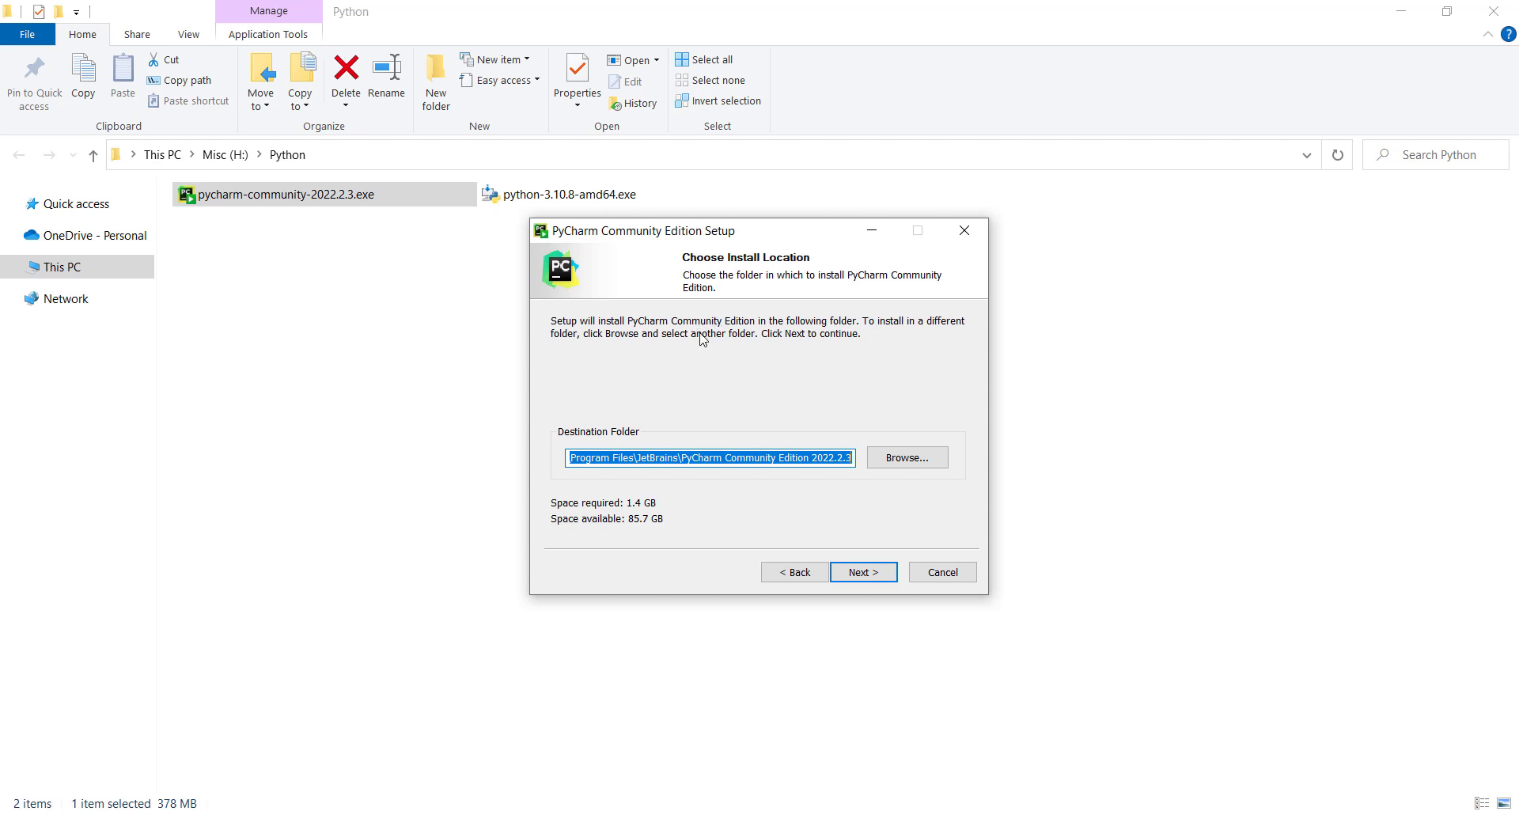
click(865, 572)
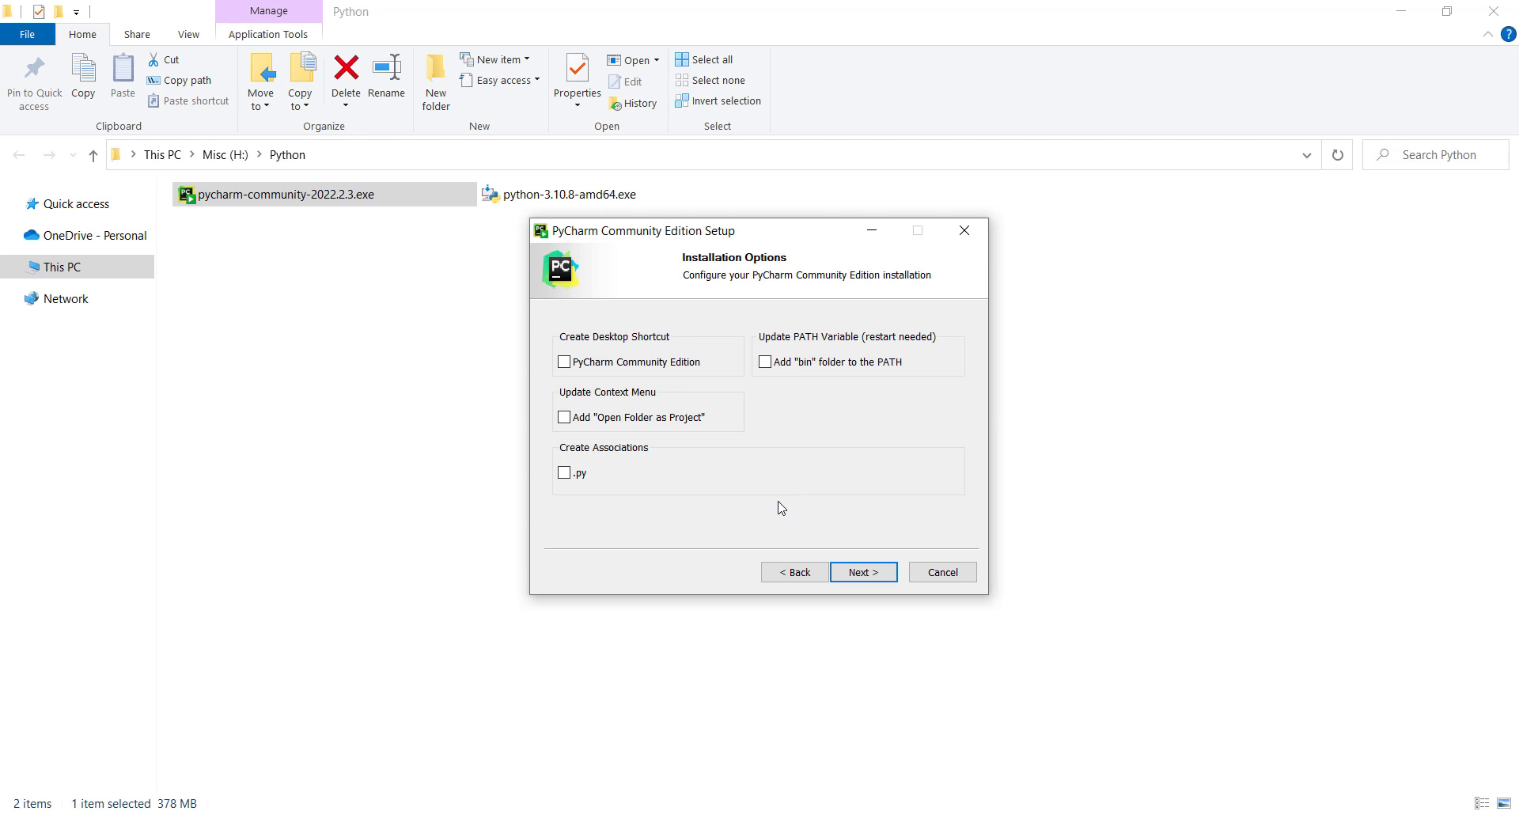
click(868, 573)
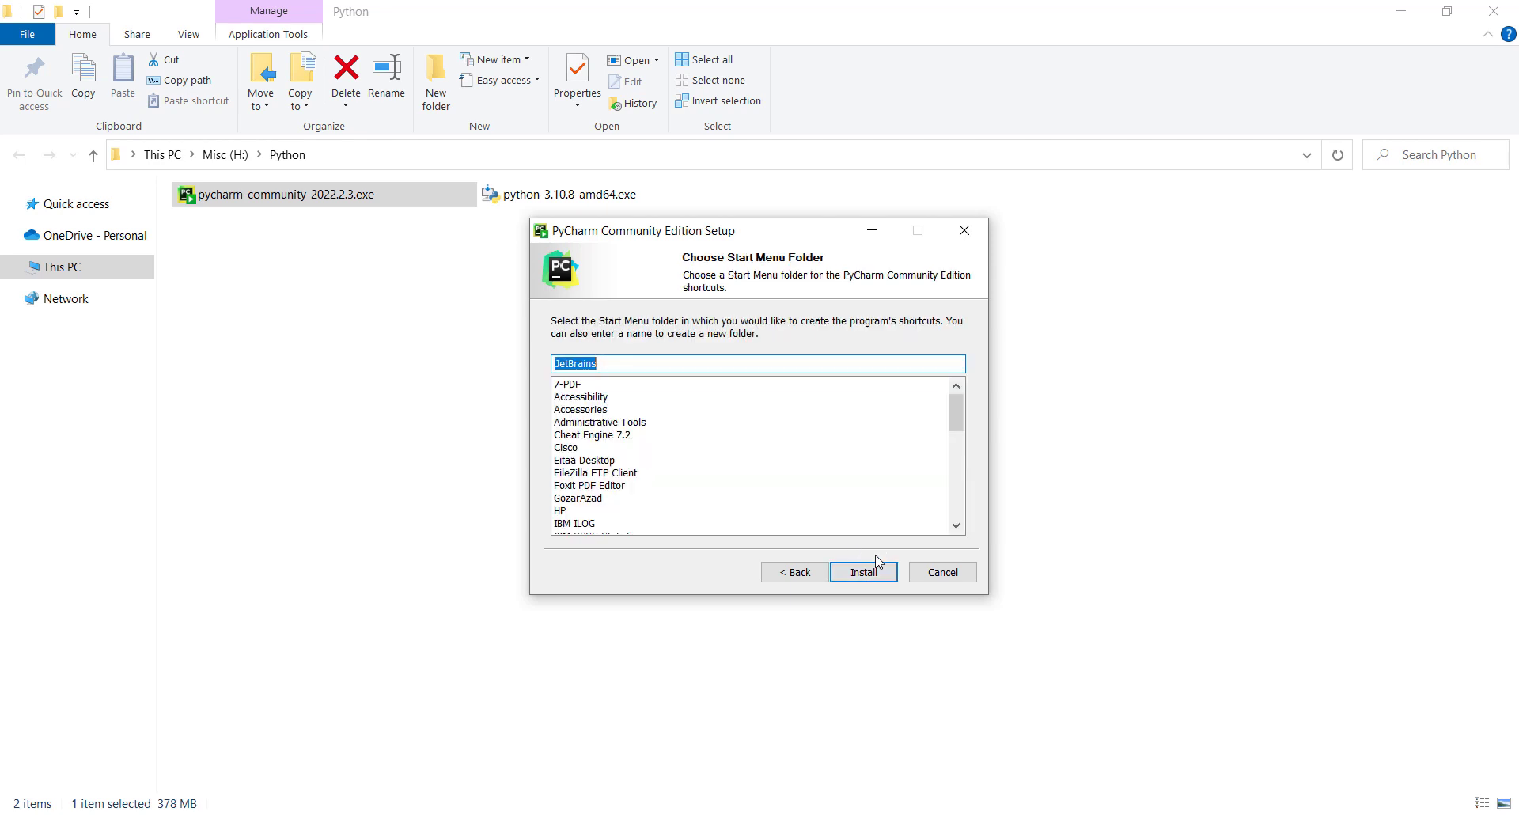
click(864, 571)
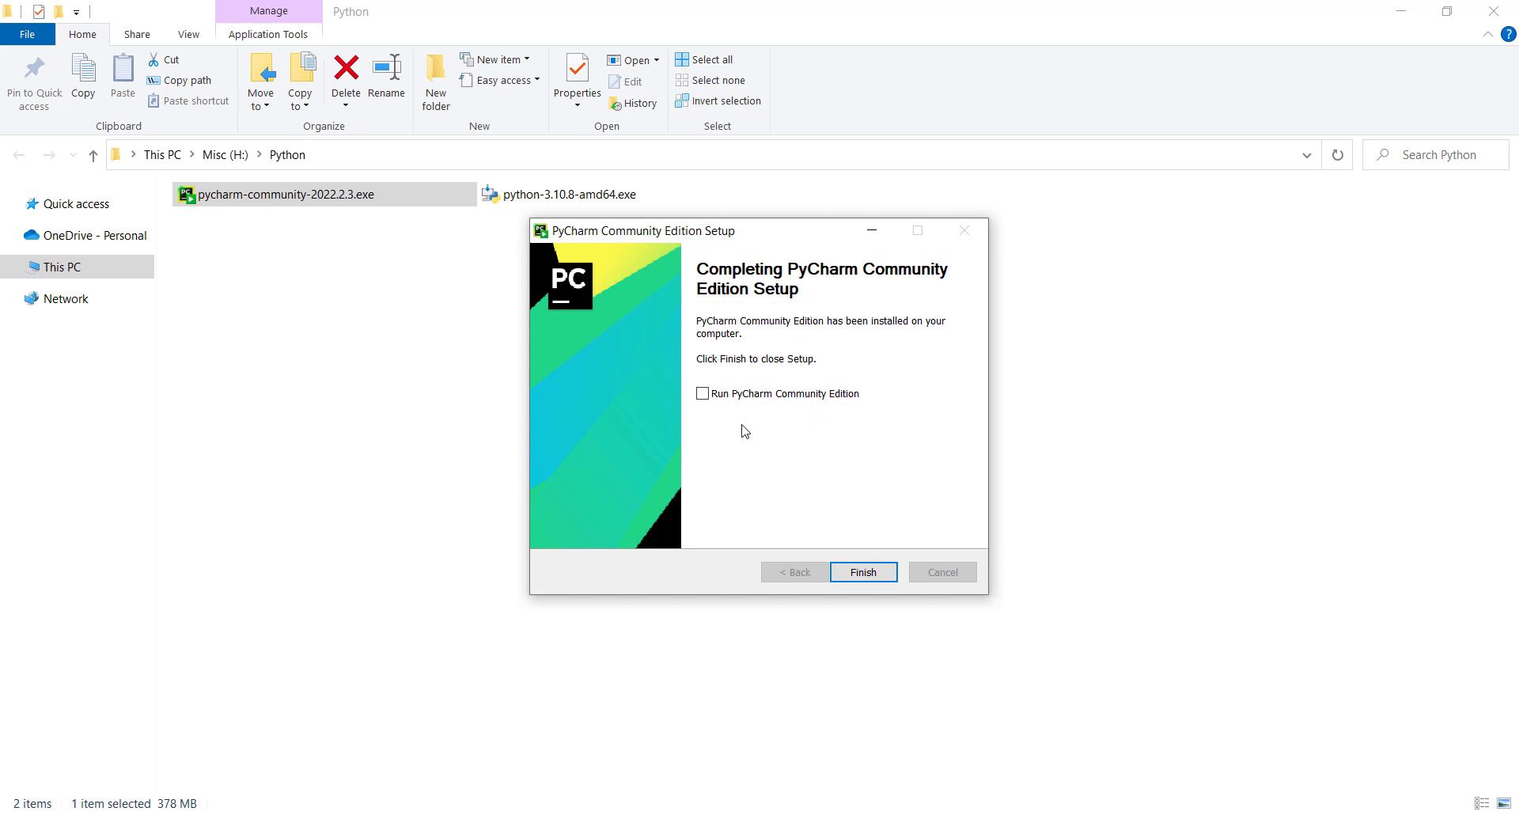
- Finish setup with Run PyCharm ticked, skip importing settings, and choose New Project
click(702, 395)
click(858, 575)
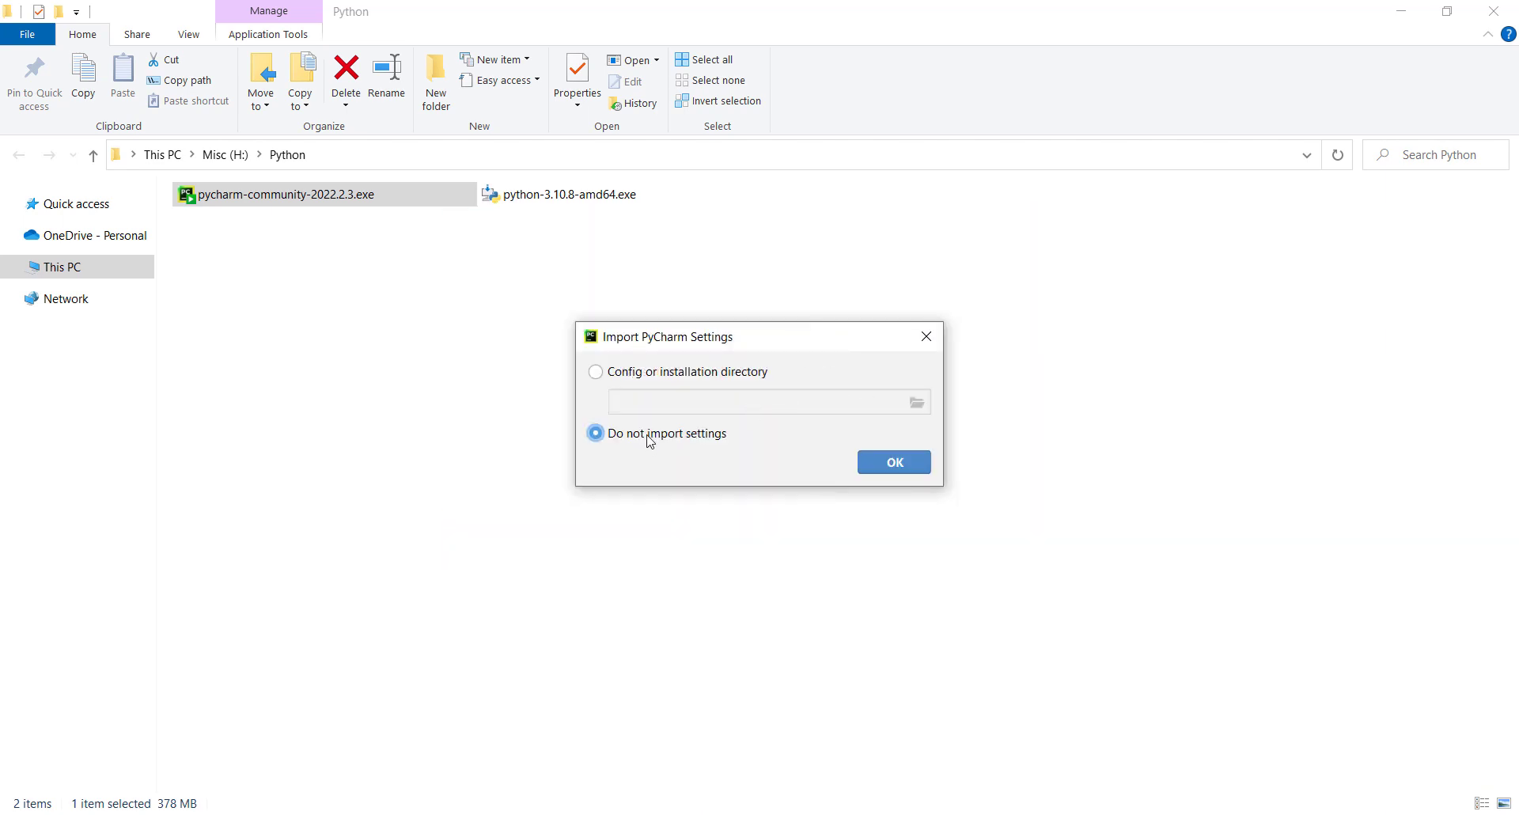
click(885, 465)
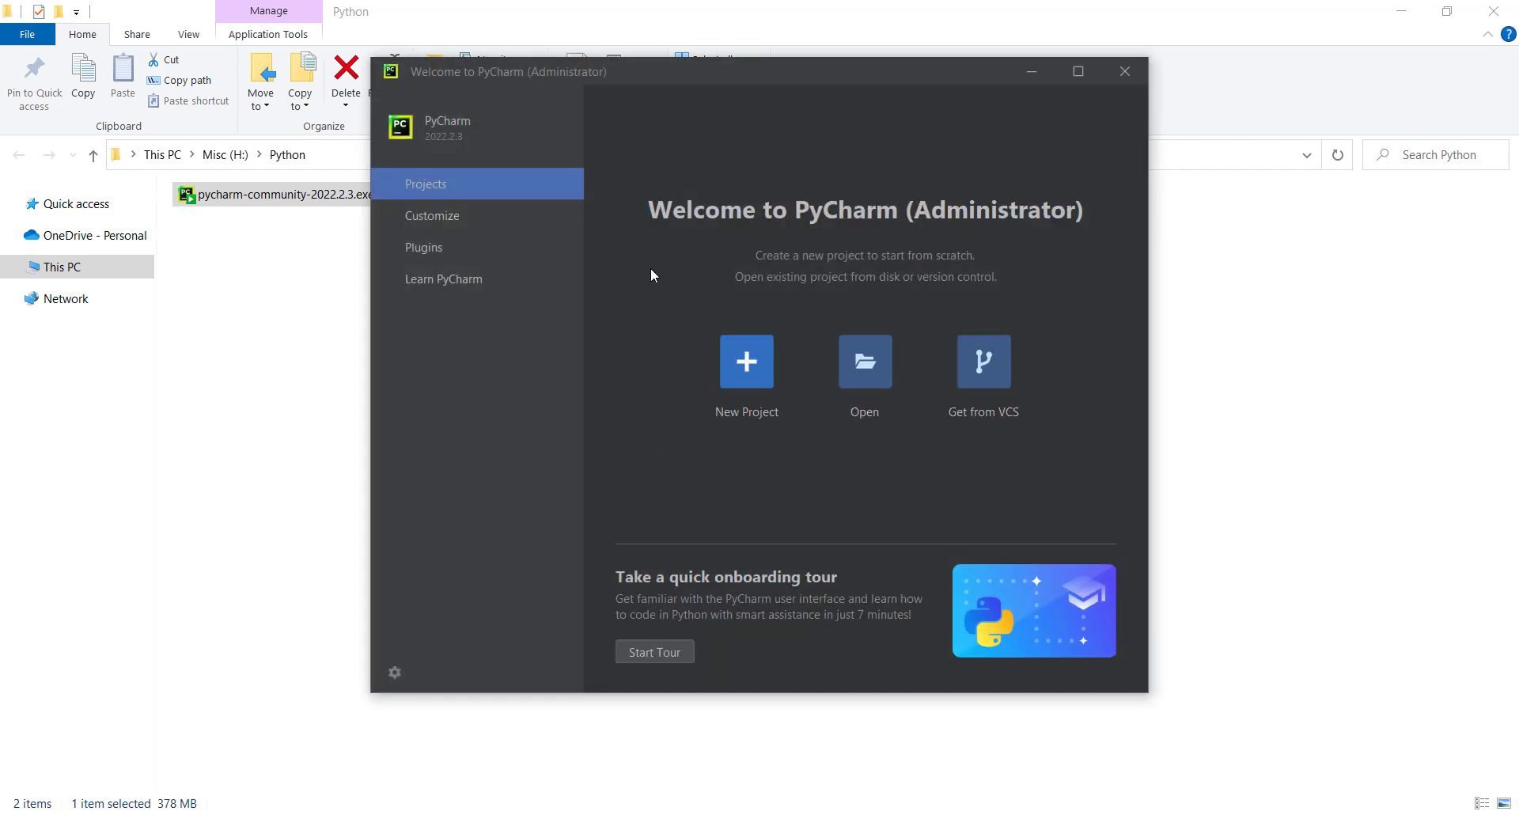
click(738, 365)
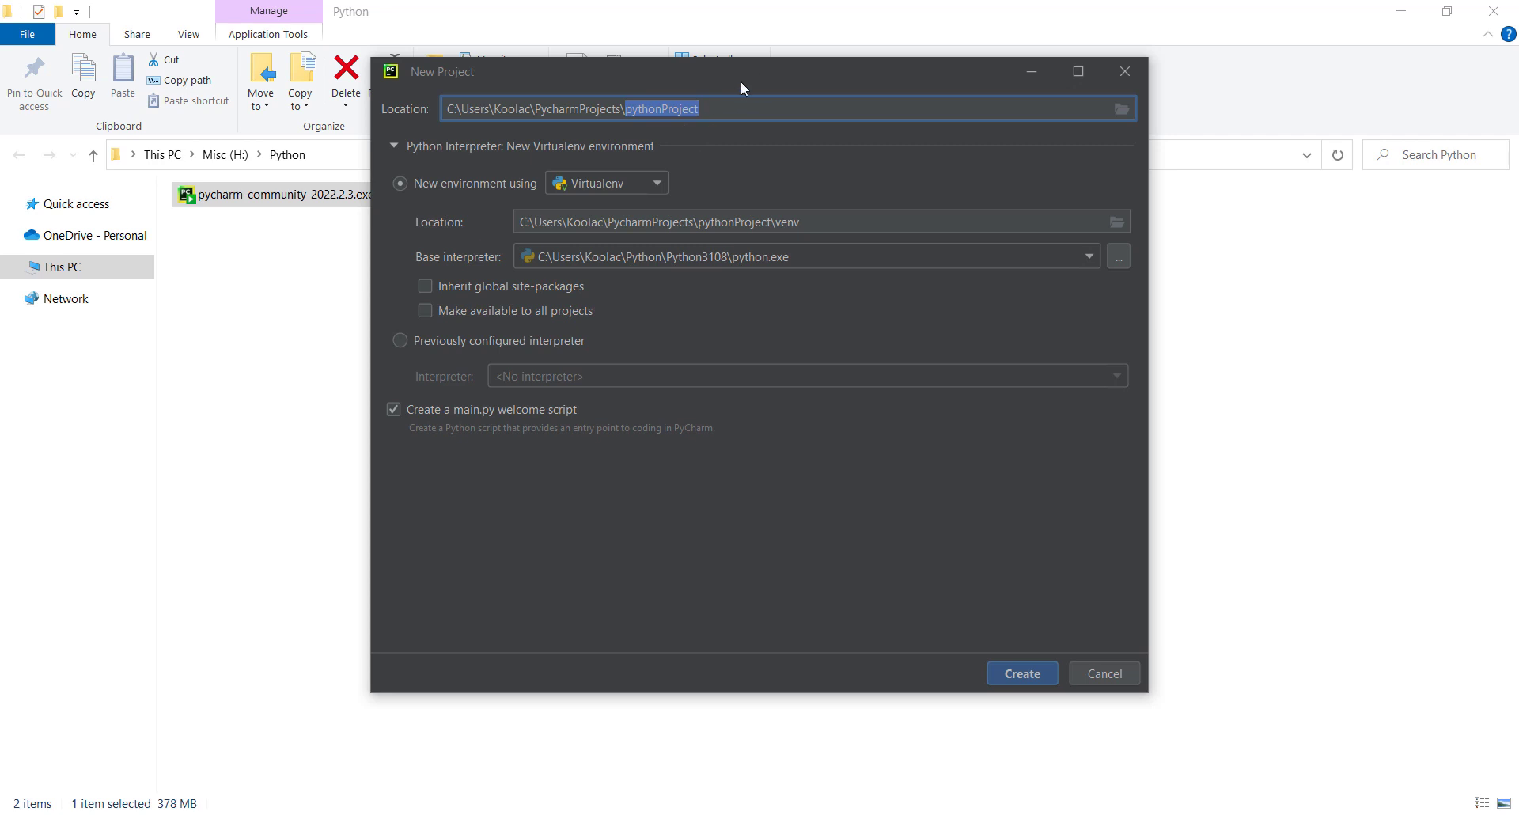
- Set the project location to YouTube and browse for an existing local interpreter
text(YouTube)
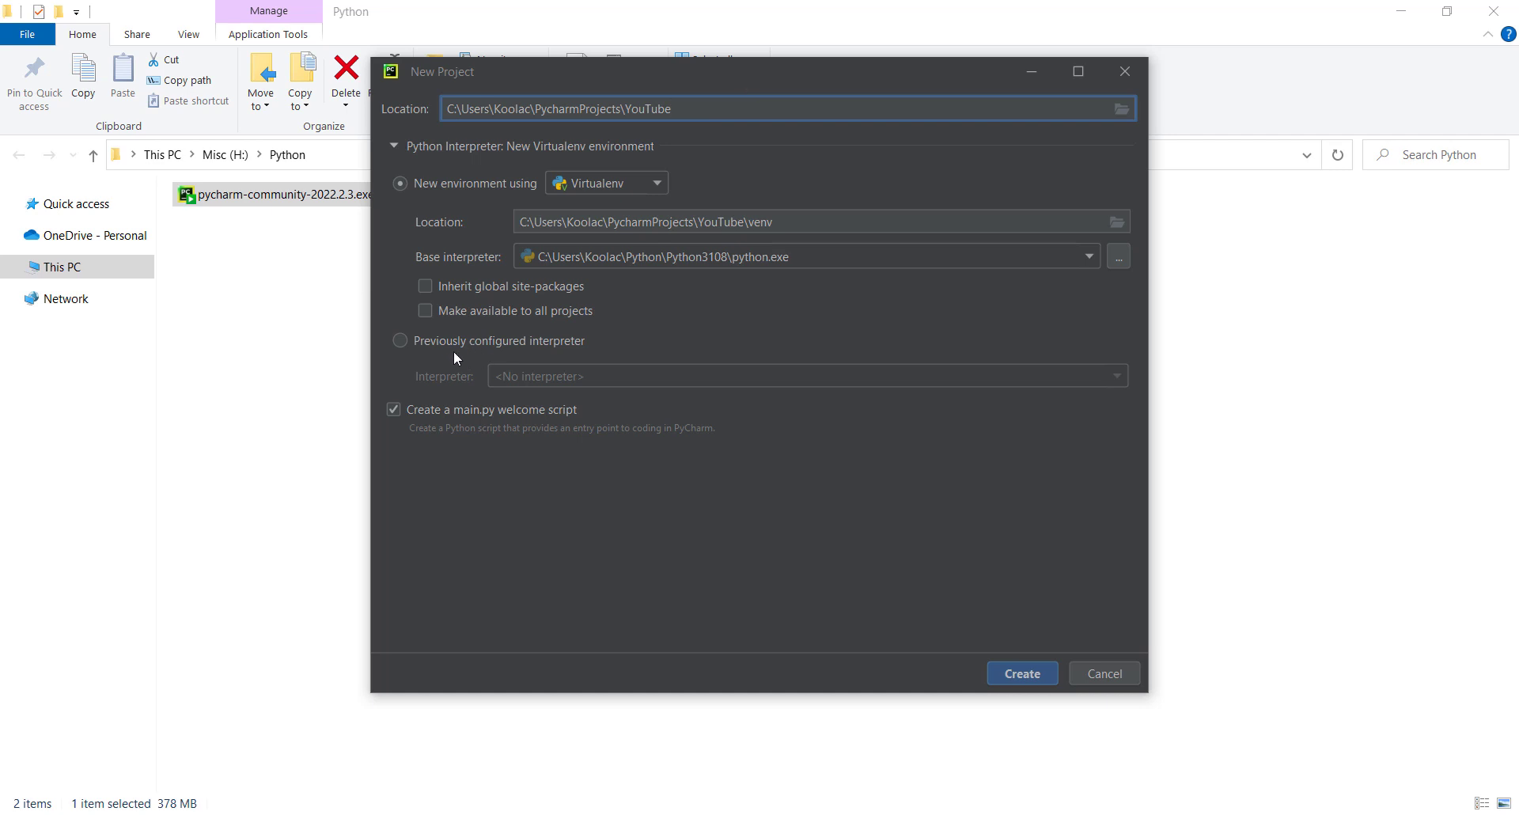
click(419, 341)
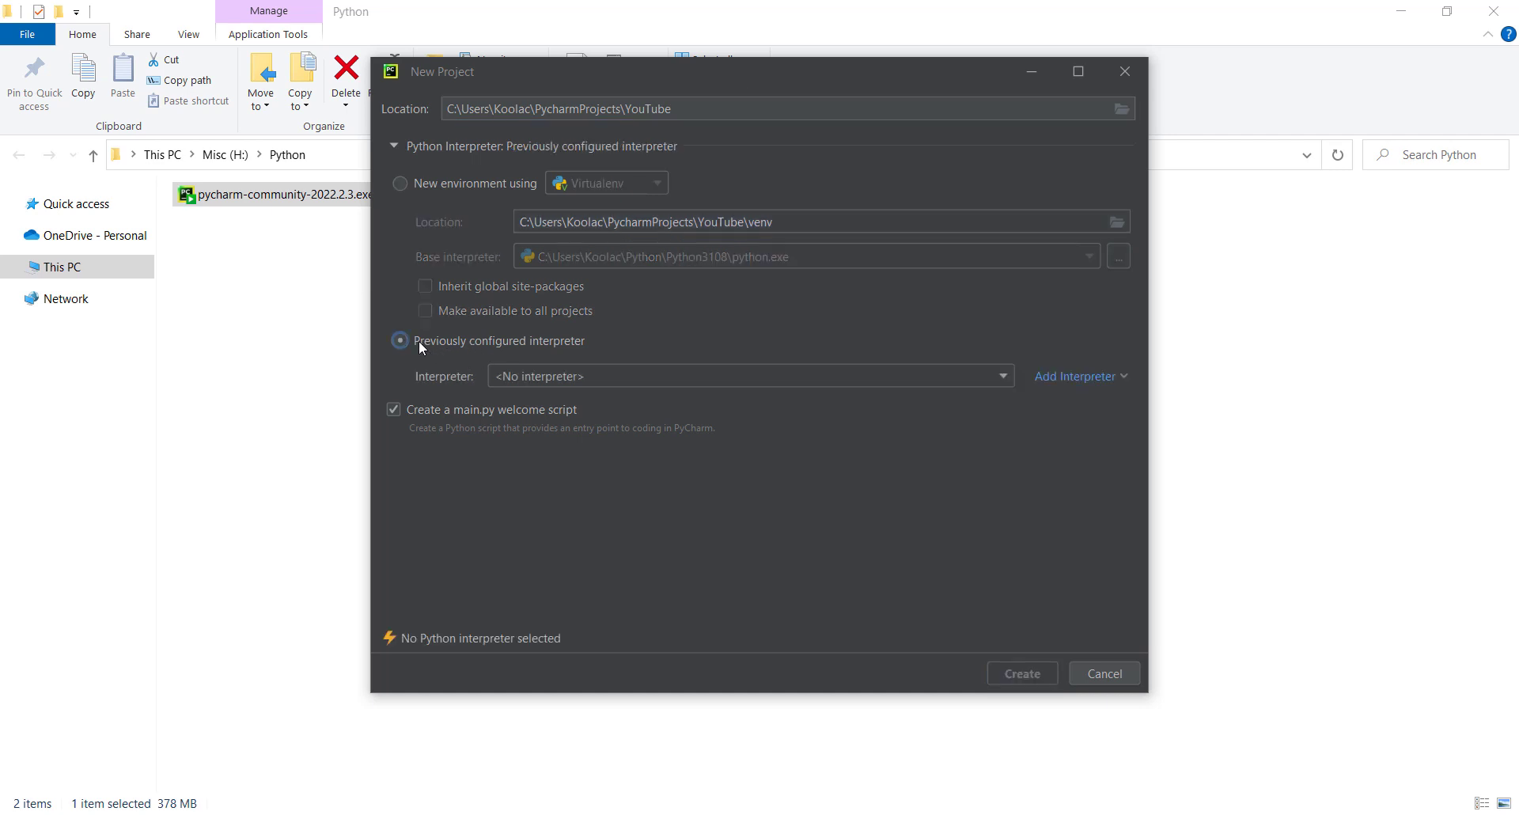
click(1067, 386)
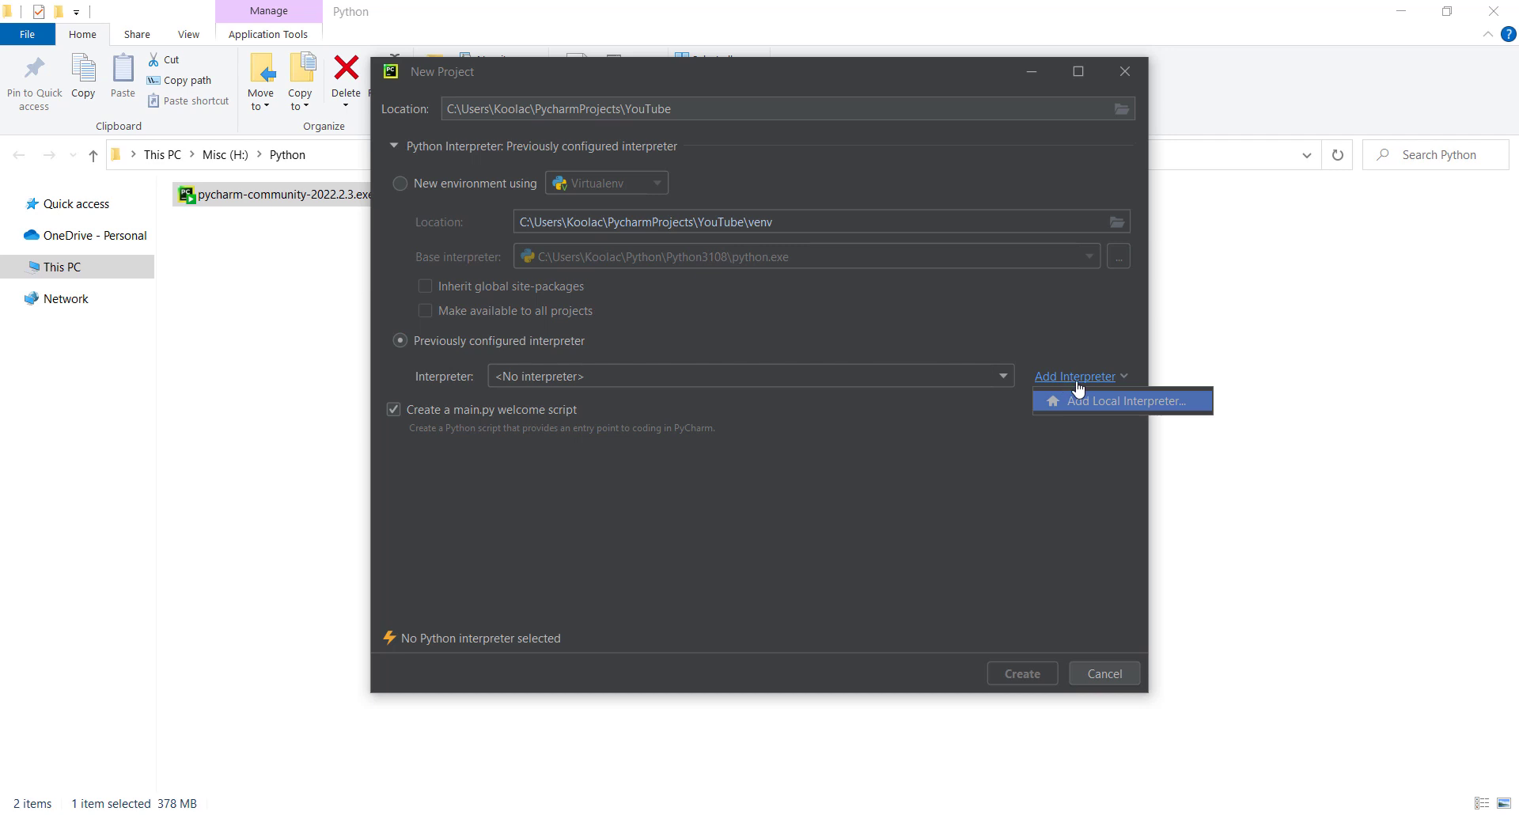
click(1079, 403)
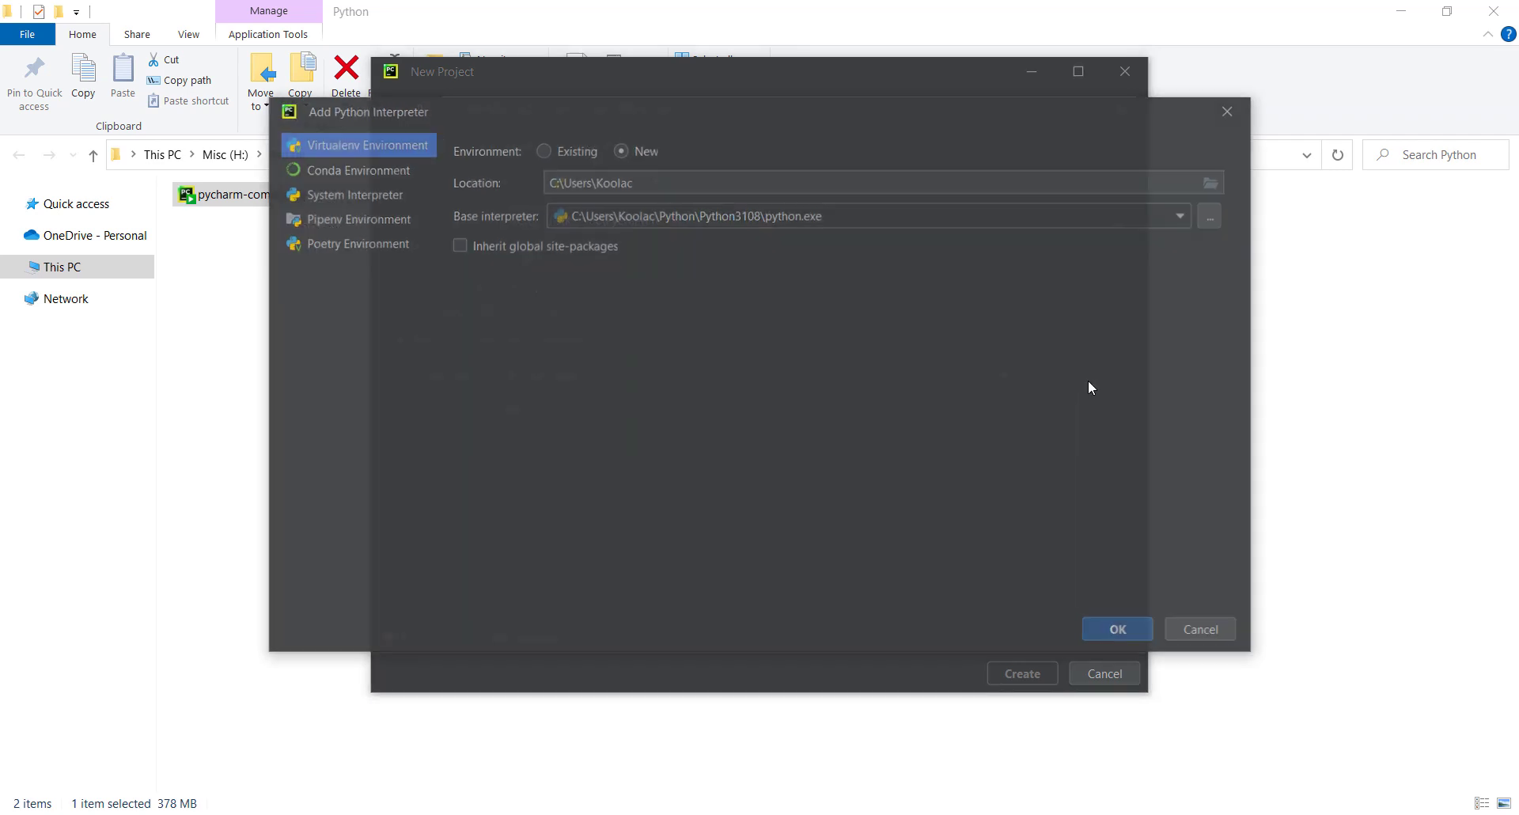
click(545, 150)
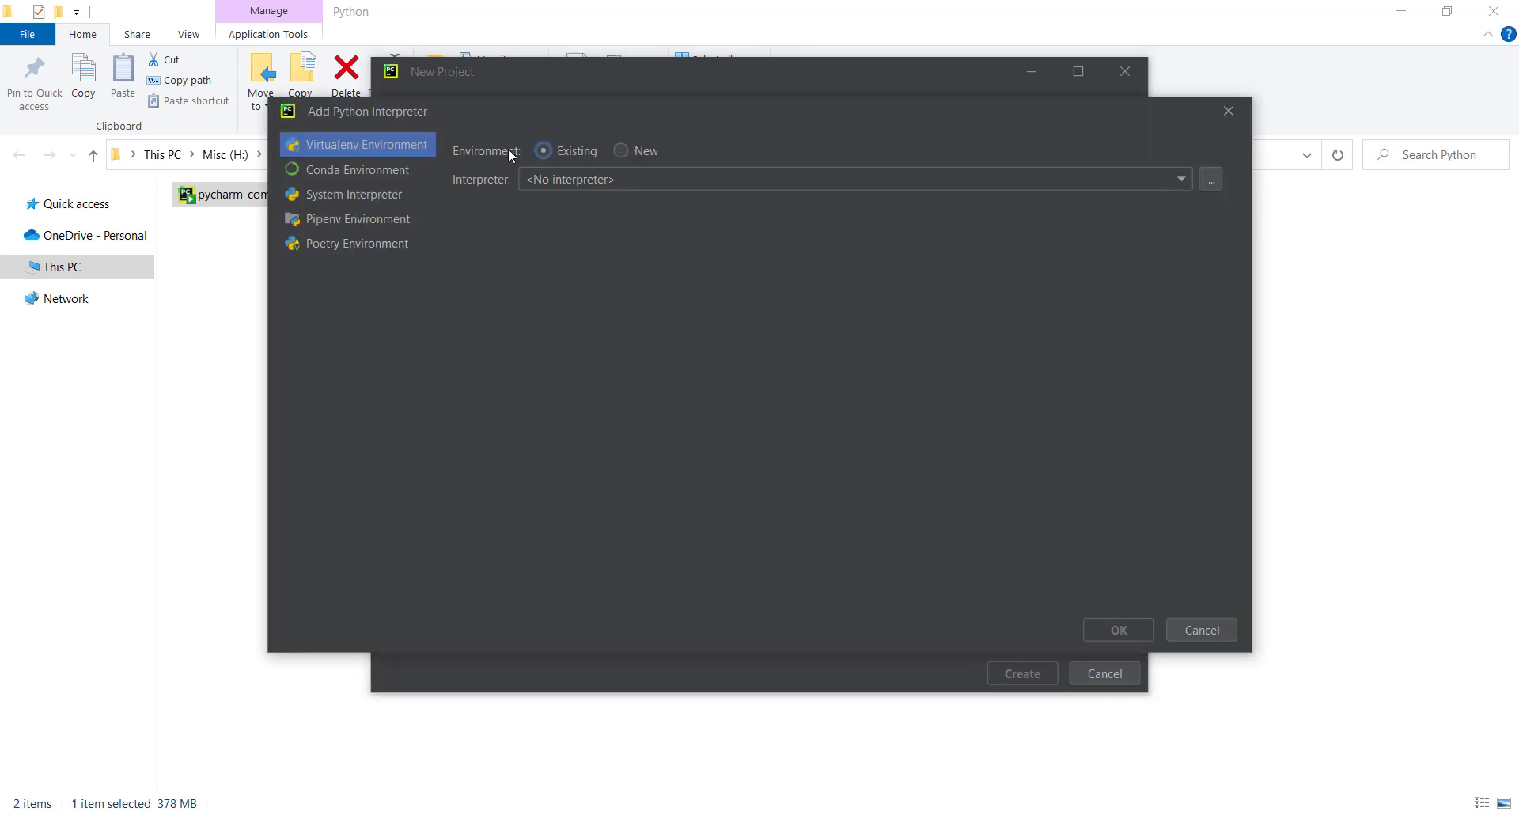
click(1210, 179)
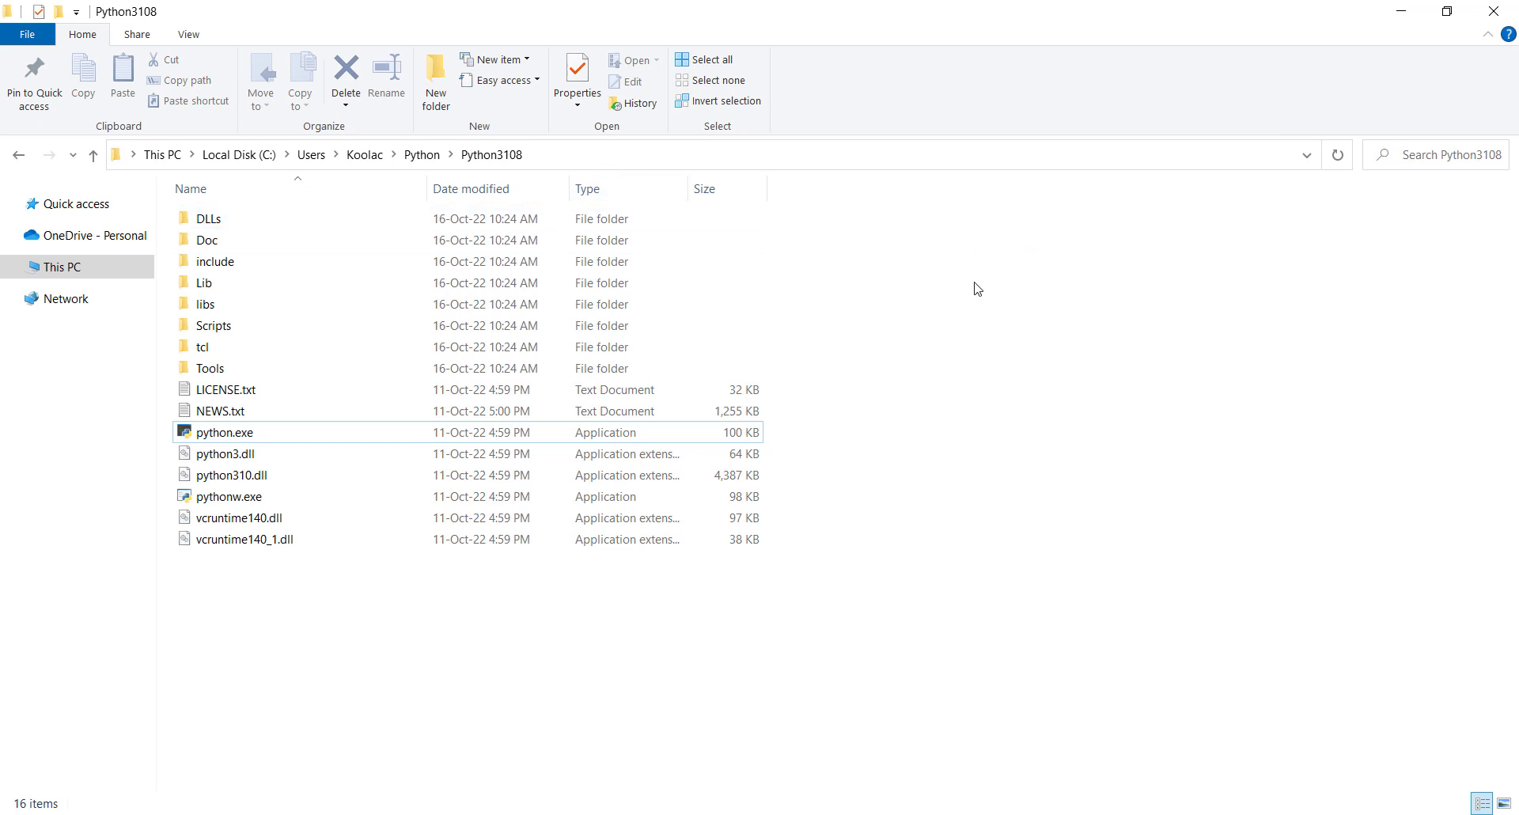
- Copy the Python3108 folder path from Explorer's address bar and return to PyCharm
click(256, 436)
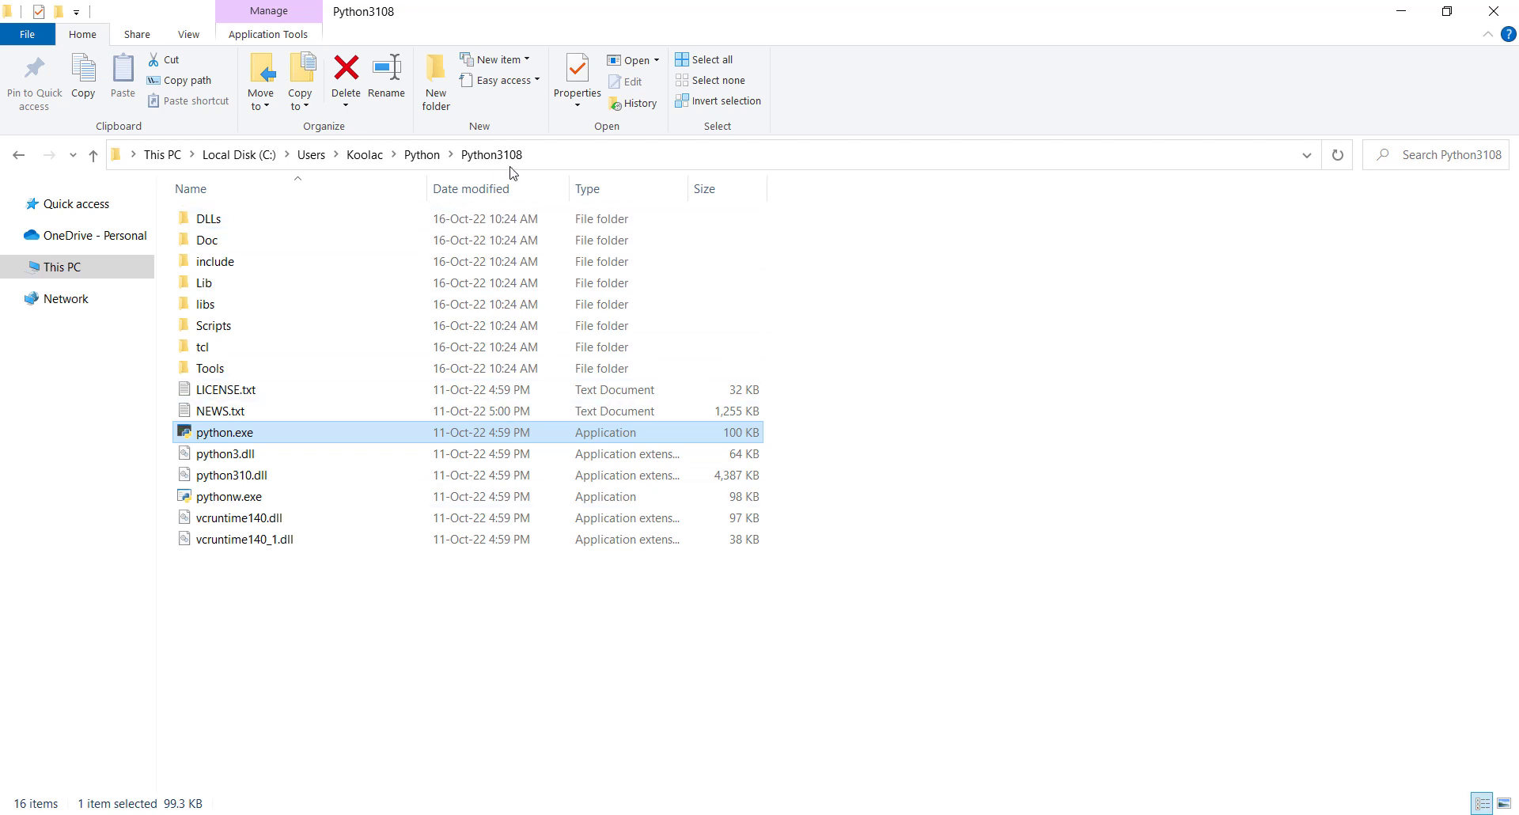
click(392, 157)
right_click(286, 155)
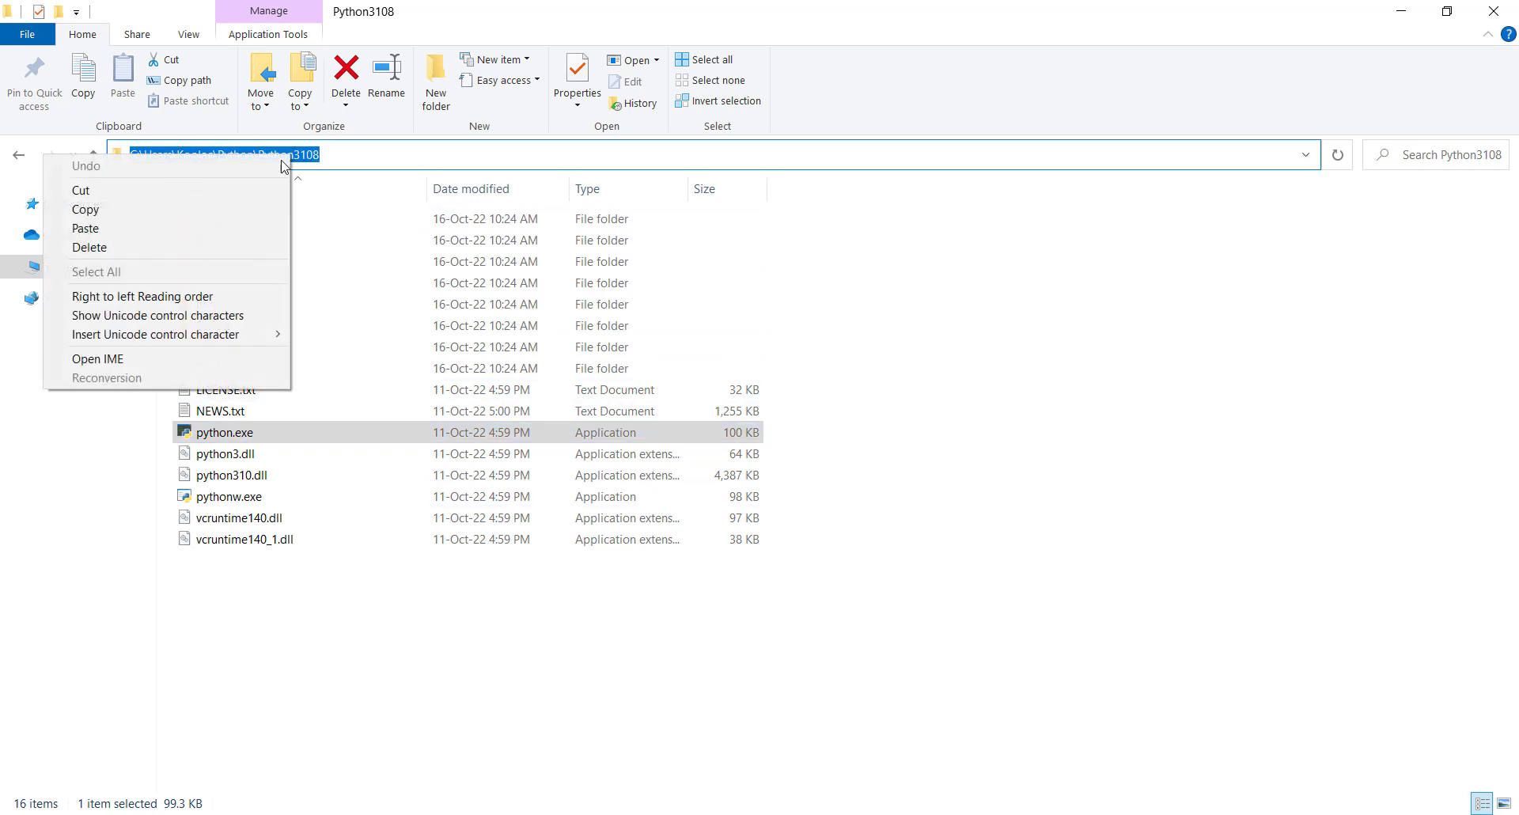
click(204, 211)
click(380, 702)
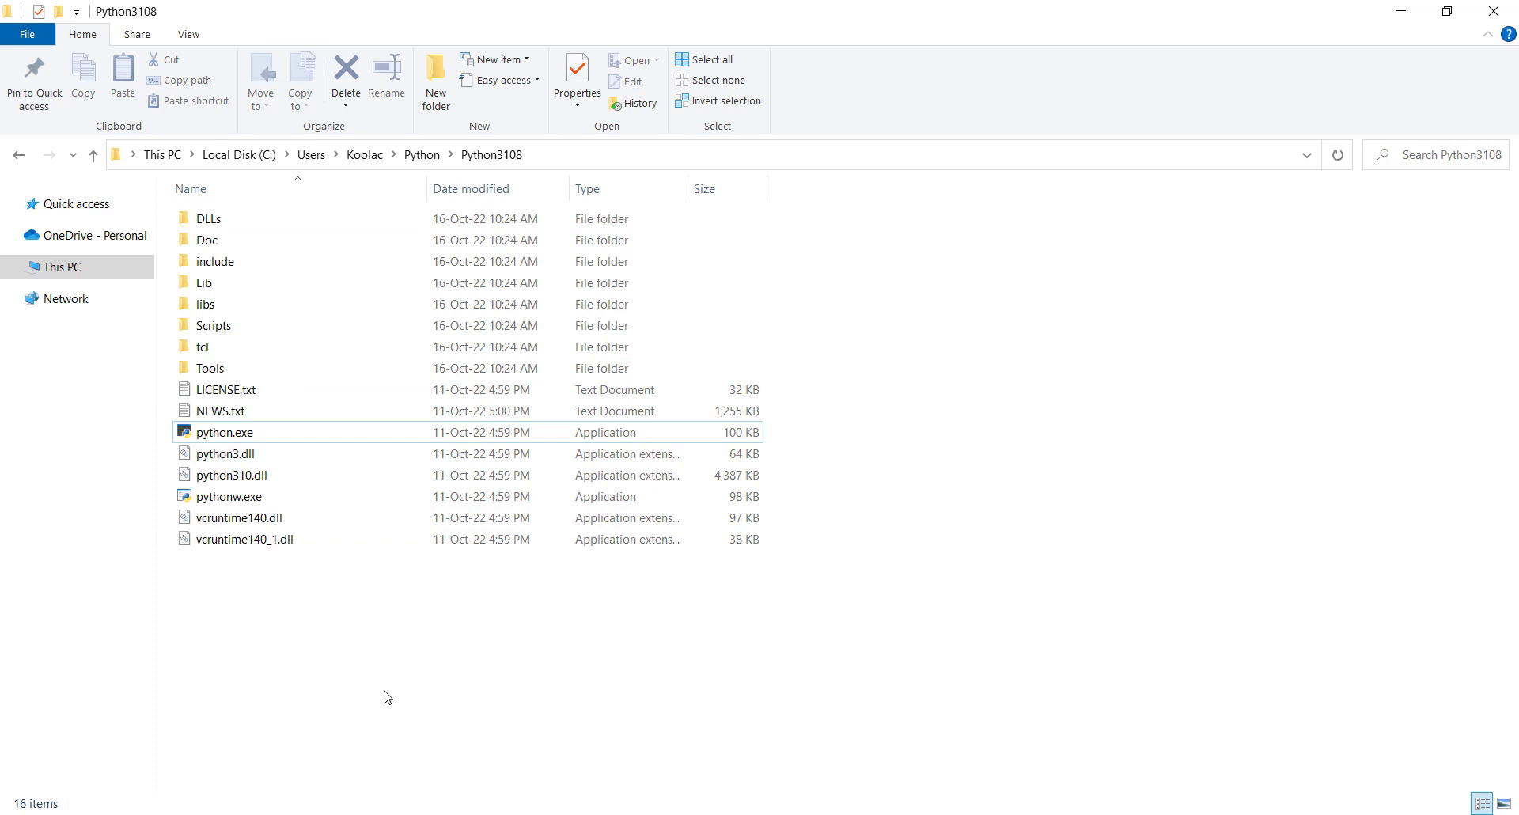
key(alt+Tab)
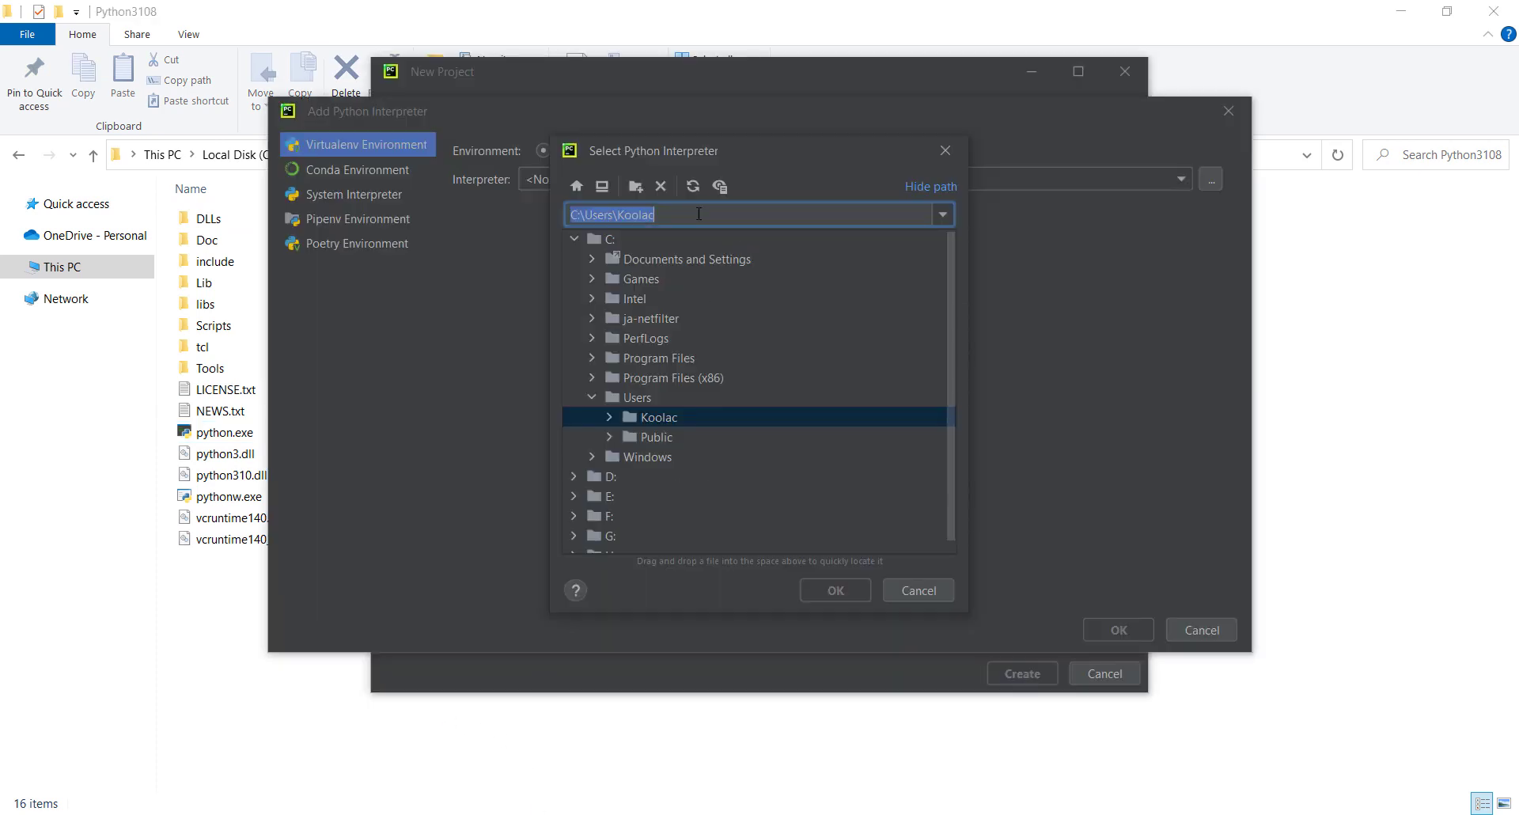
- Use Python3108\python.exe as the project interpreter and untick the main.py welcome script
key(ctrl+v)
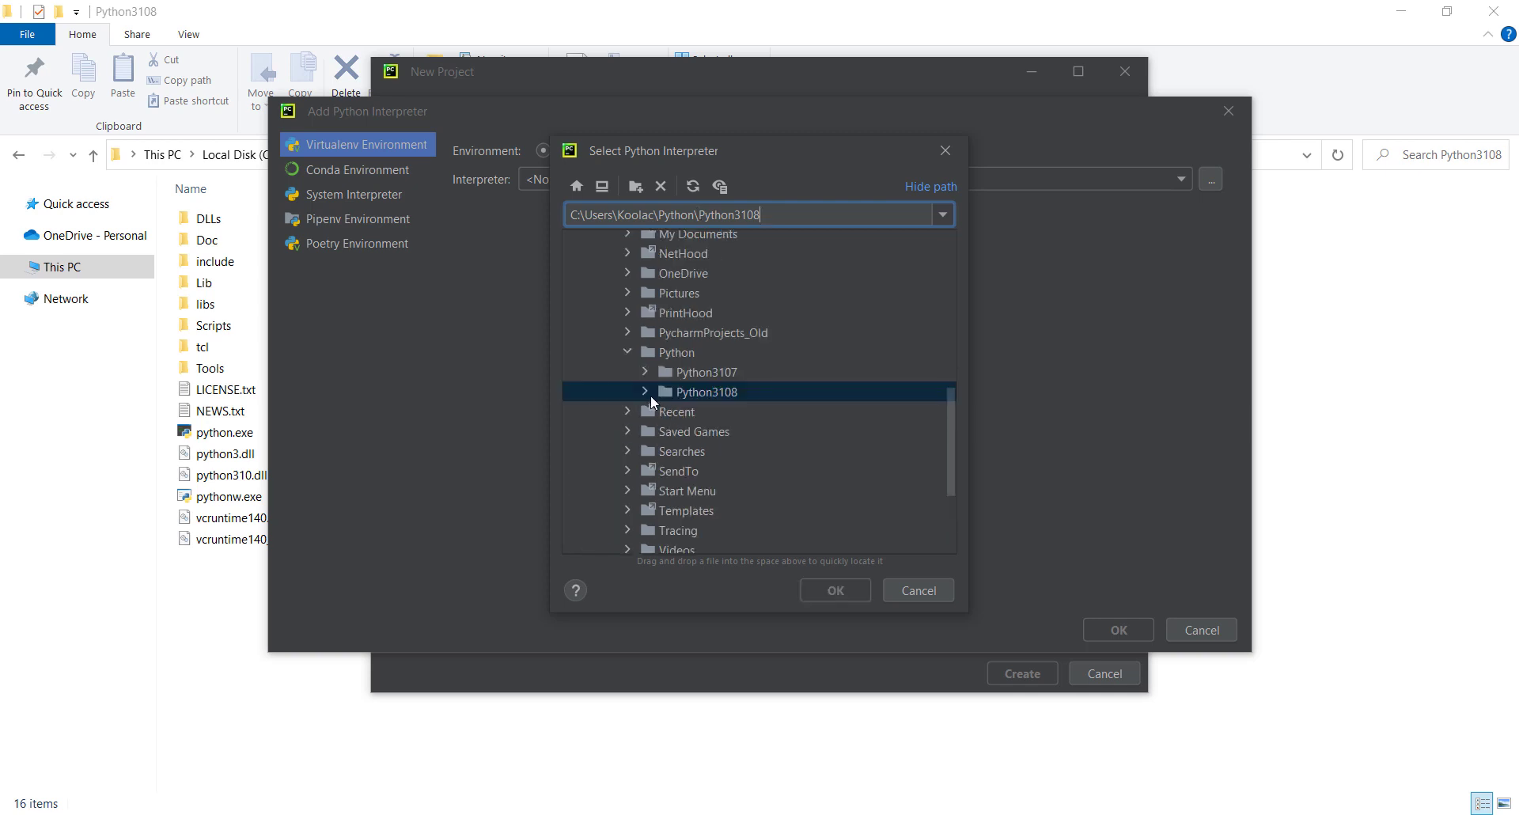
click(645, 391)
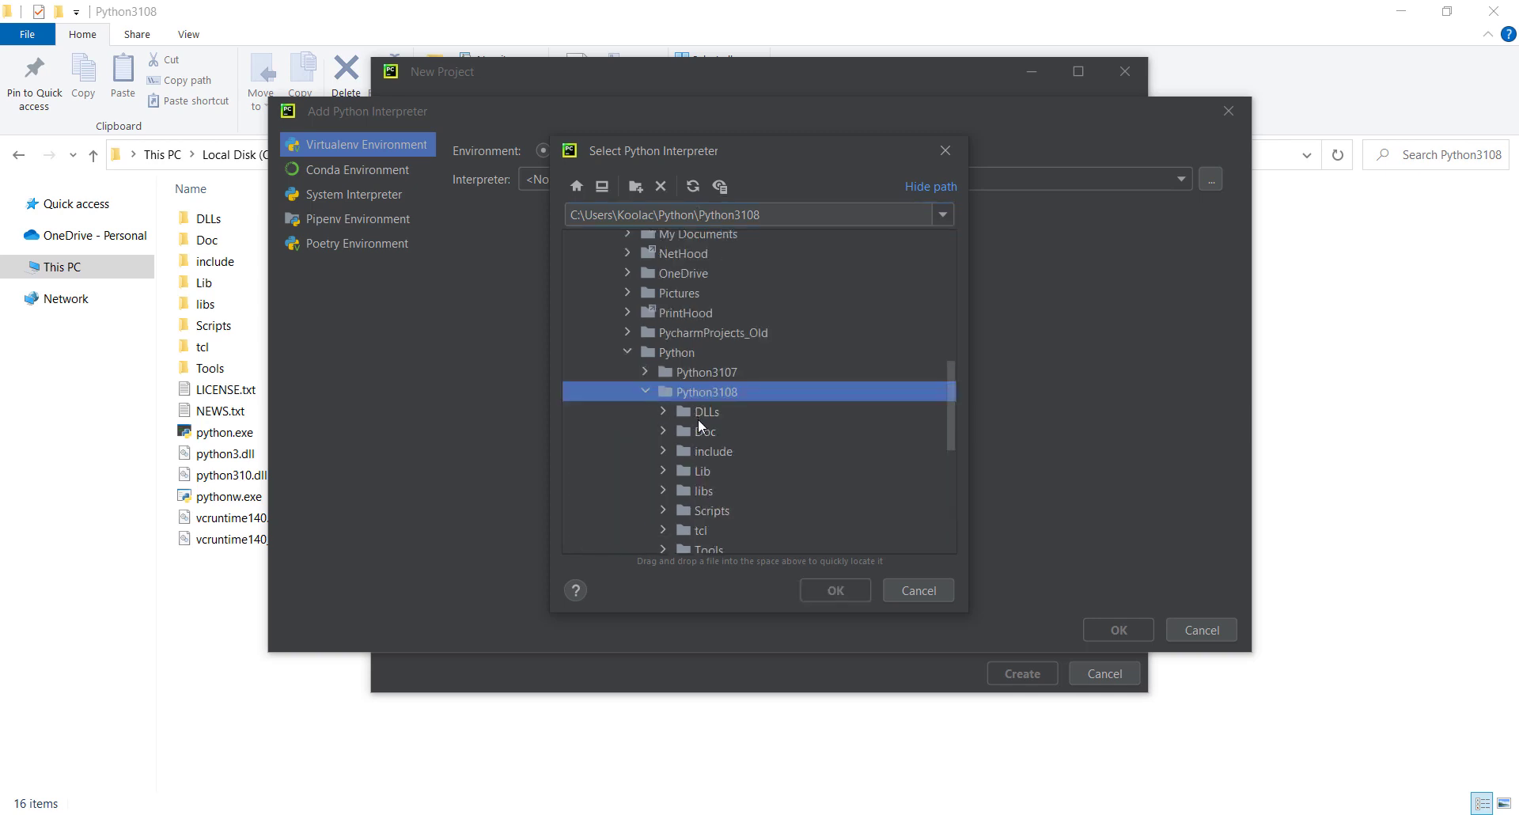
scroll(698, 419, down, 3)
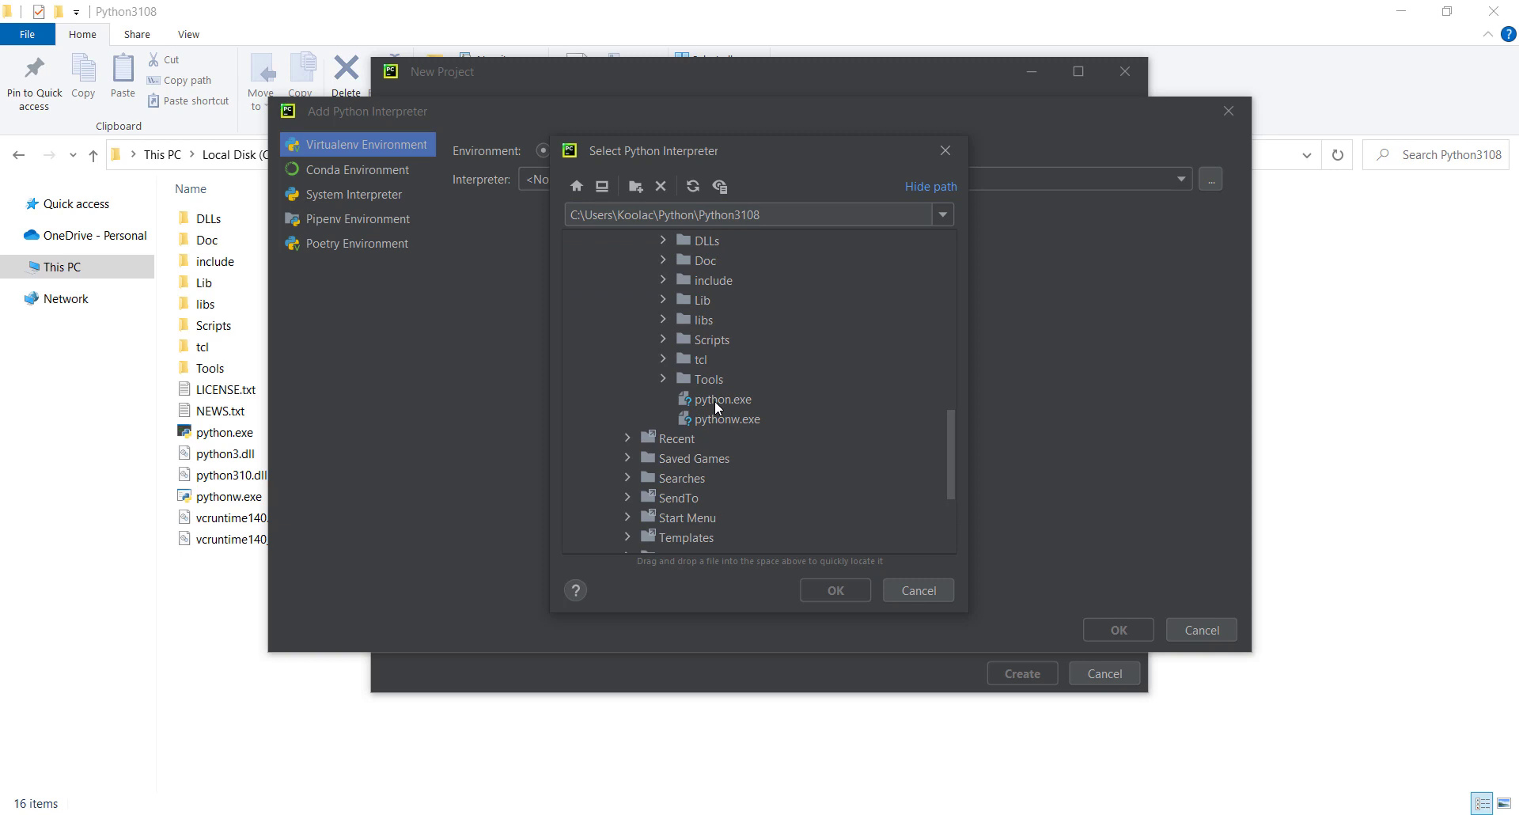
click(715, 401)
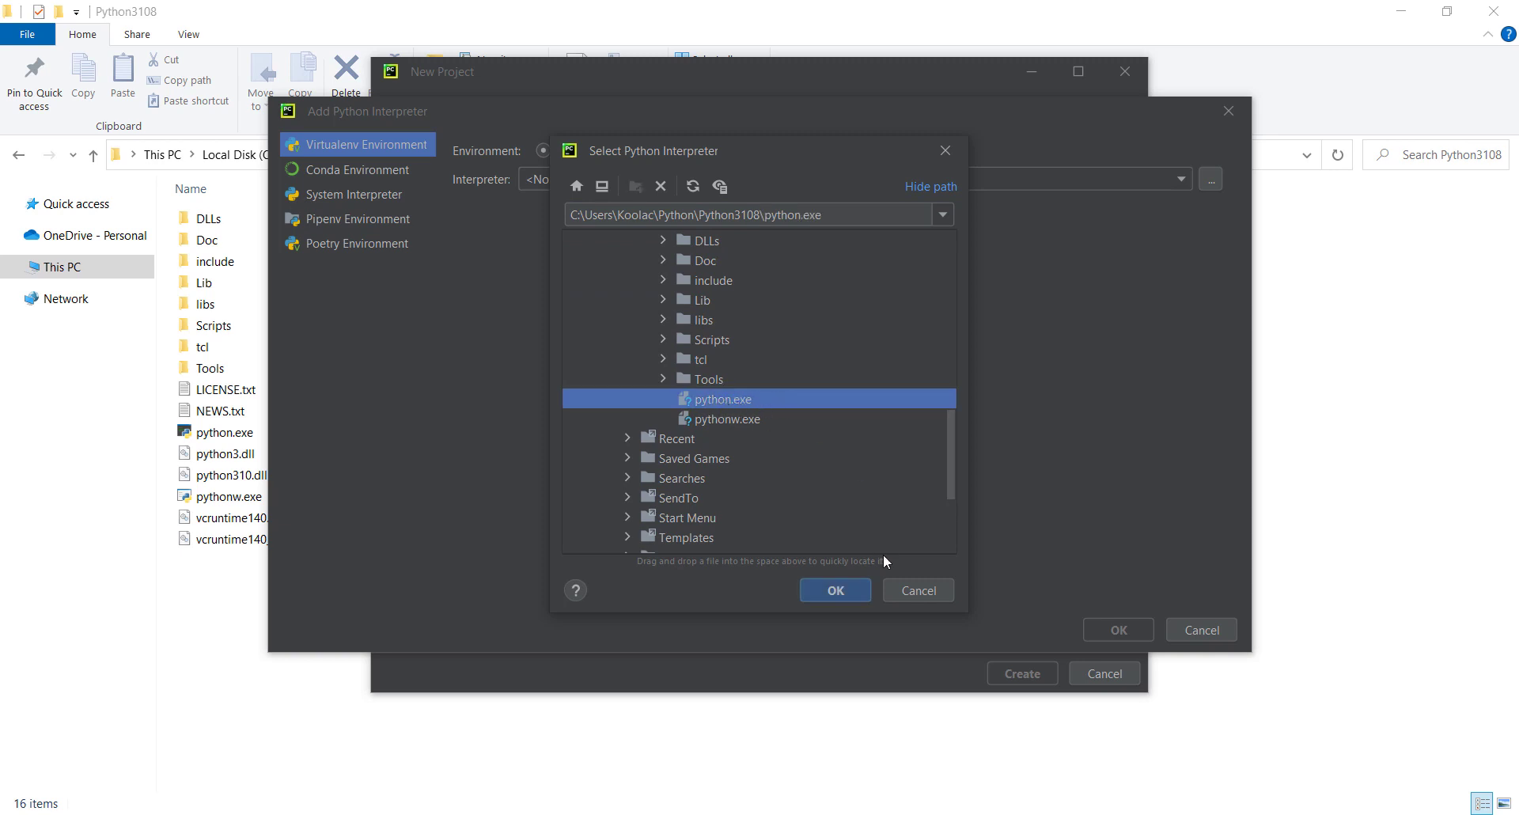
click(831, 593)
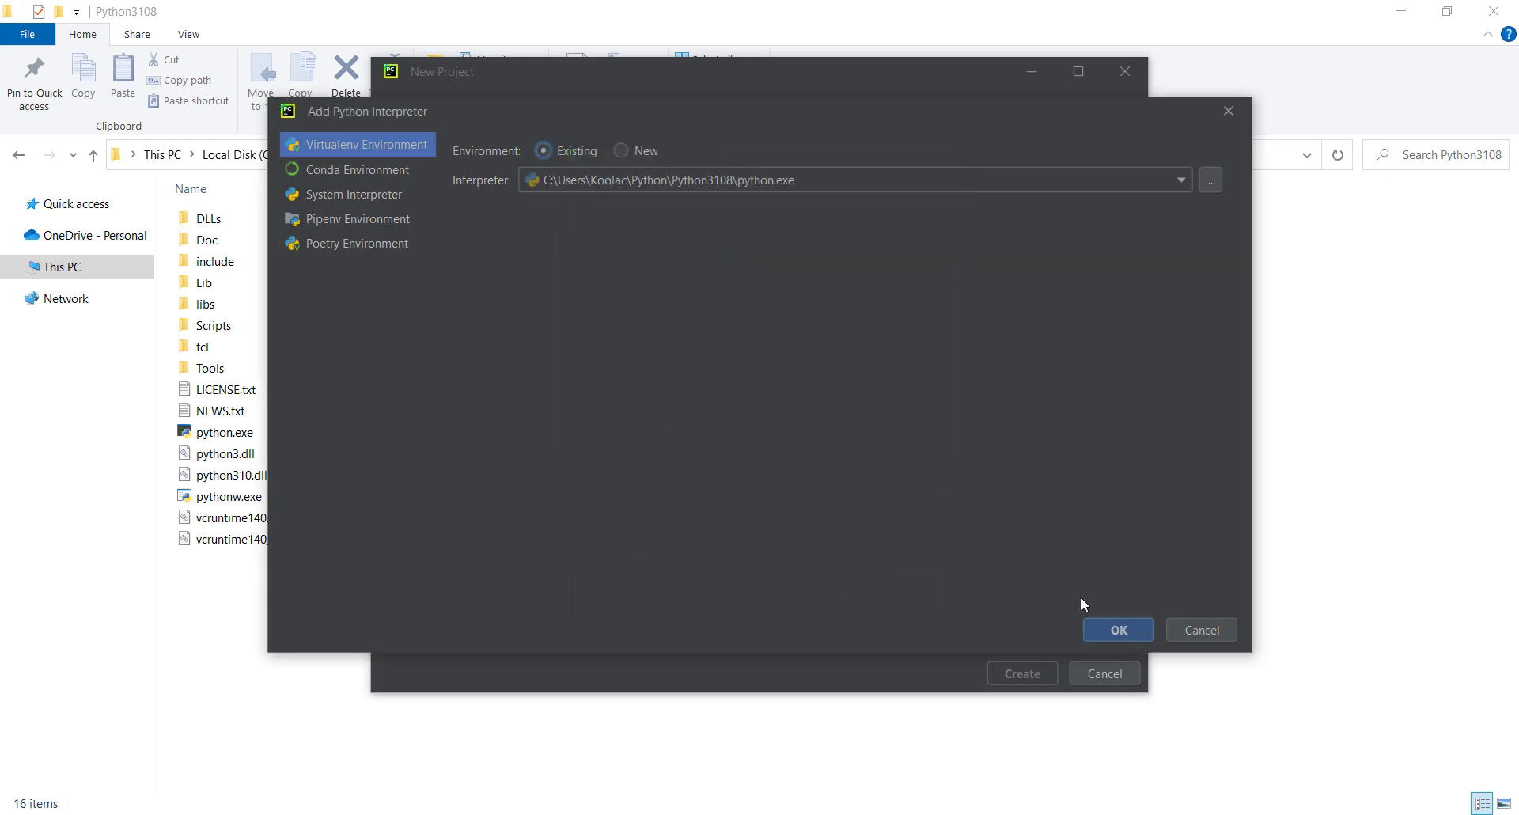
click(1118, 630)
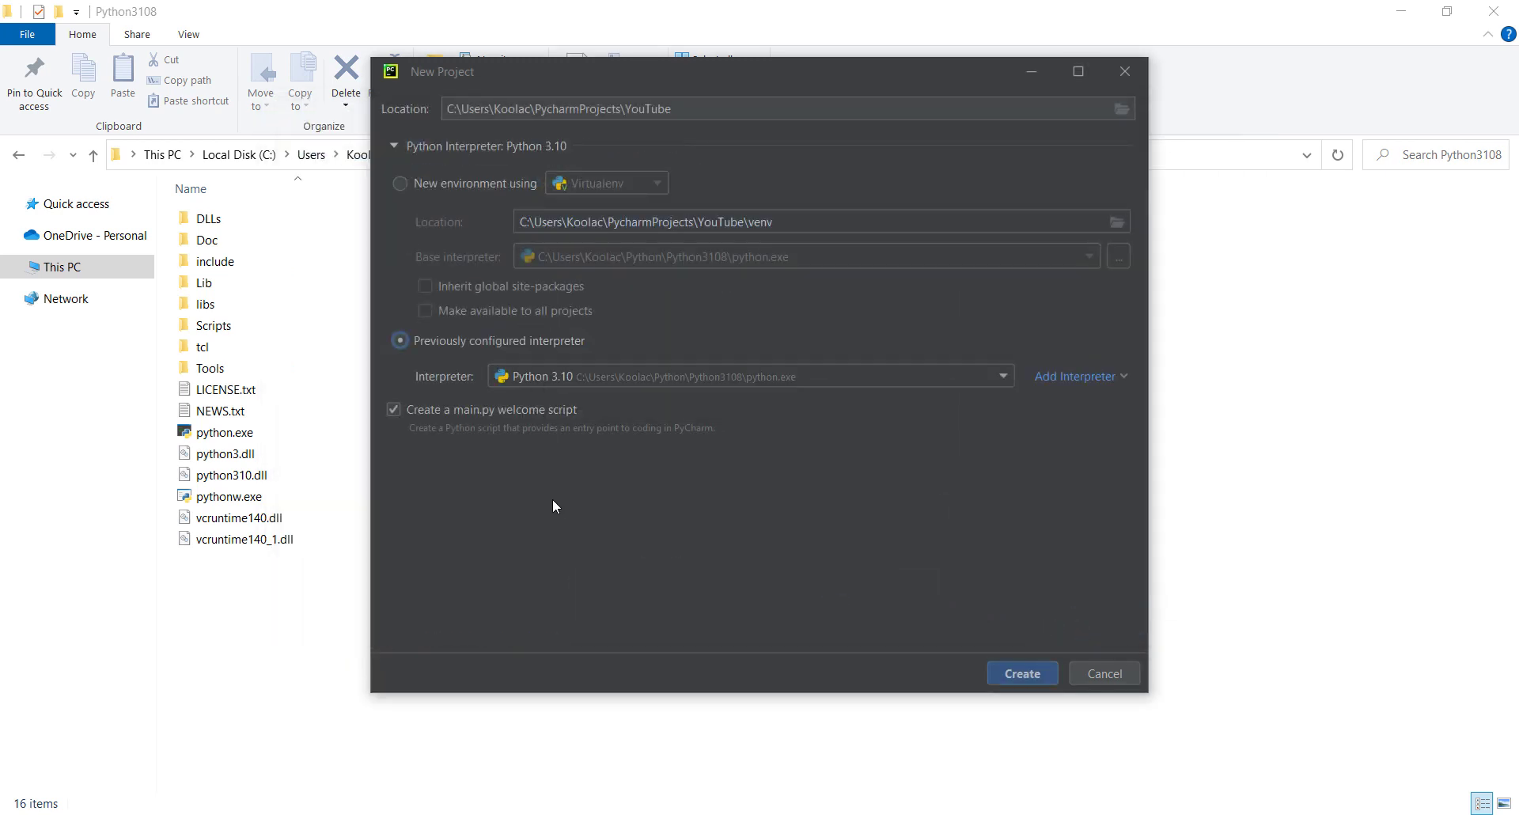
click(395, 411)
- Create the YouTube project, maximize the window, and stop the shared indexes prompt
click(1010, 674)
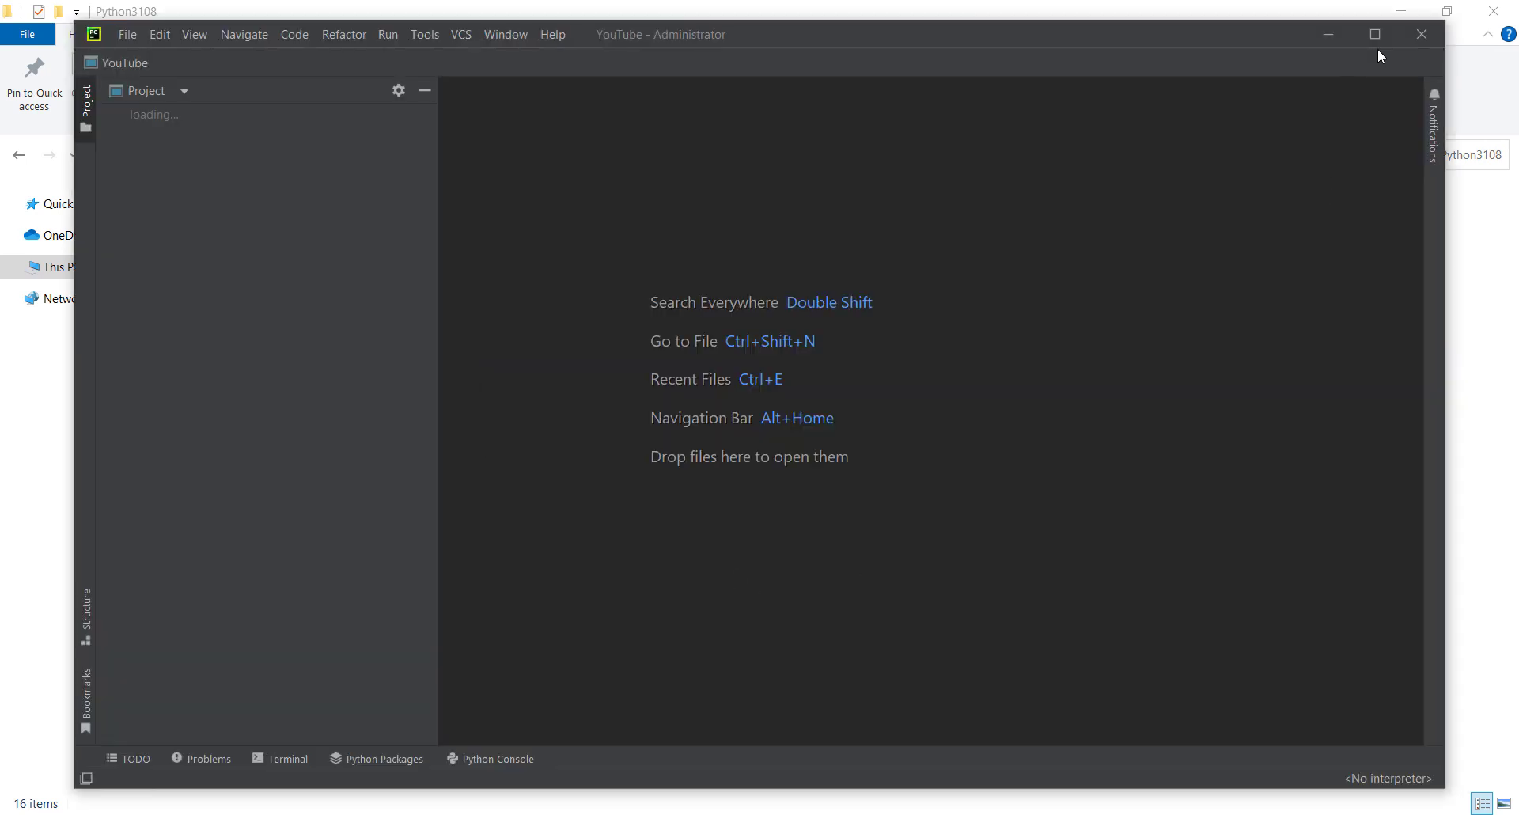
click(1376, 34)
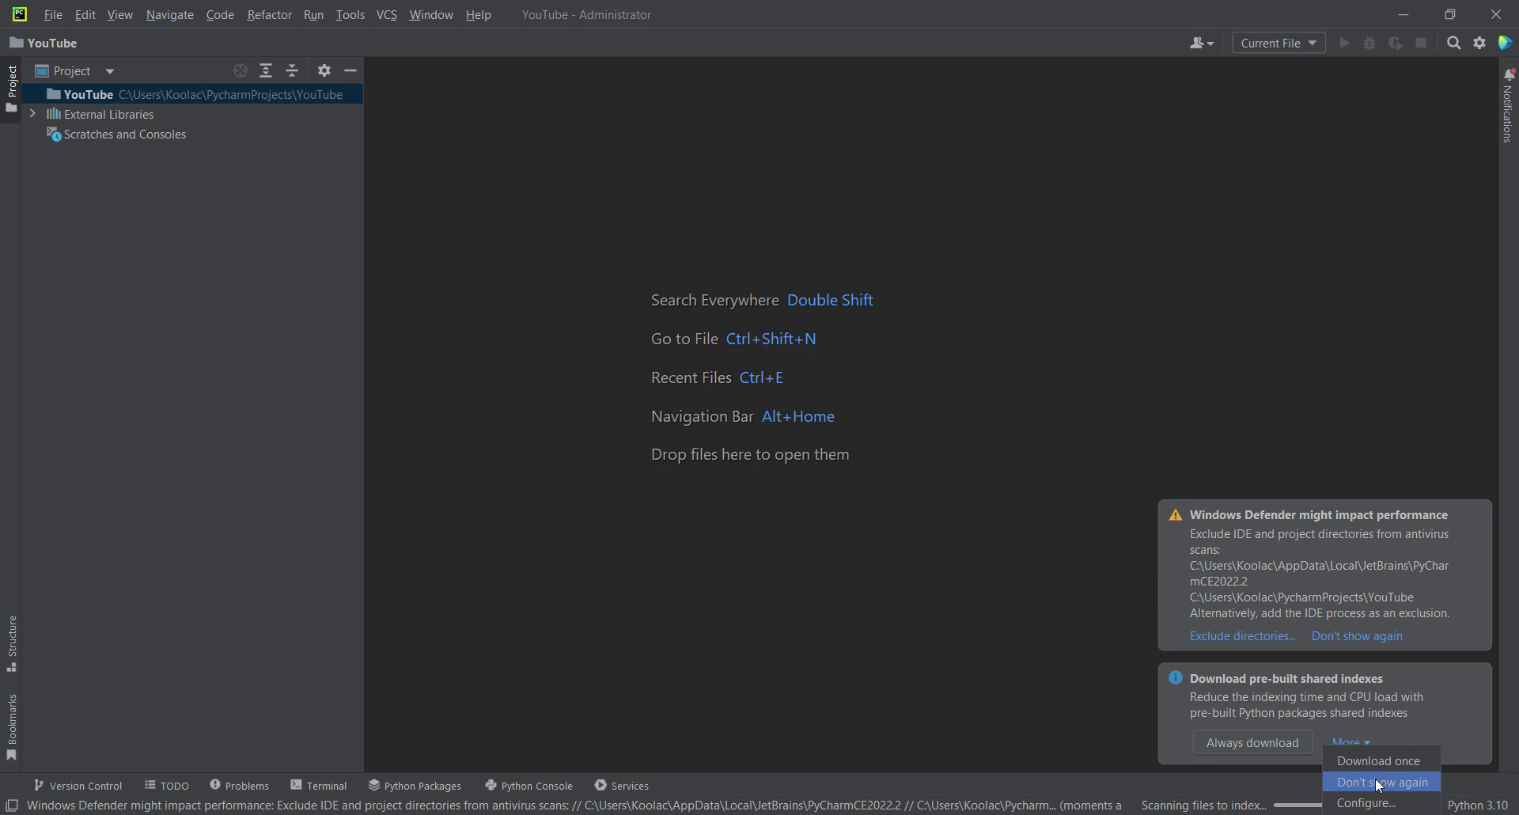
click(1367, 783)
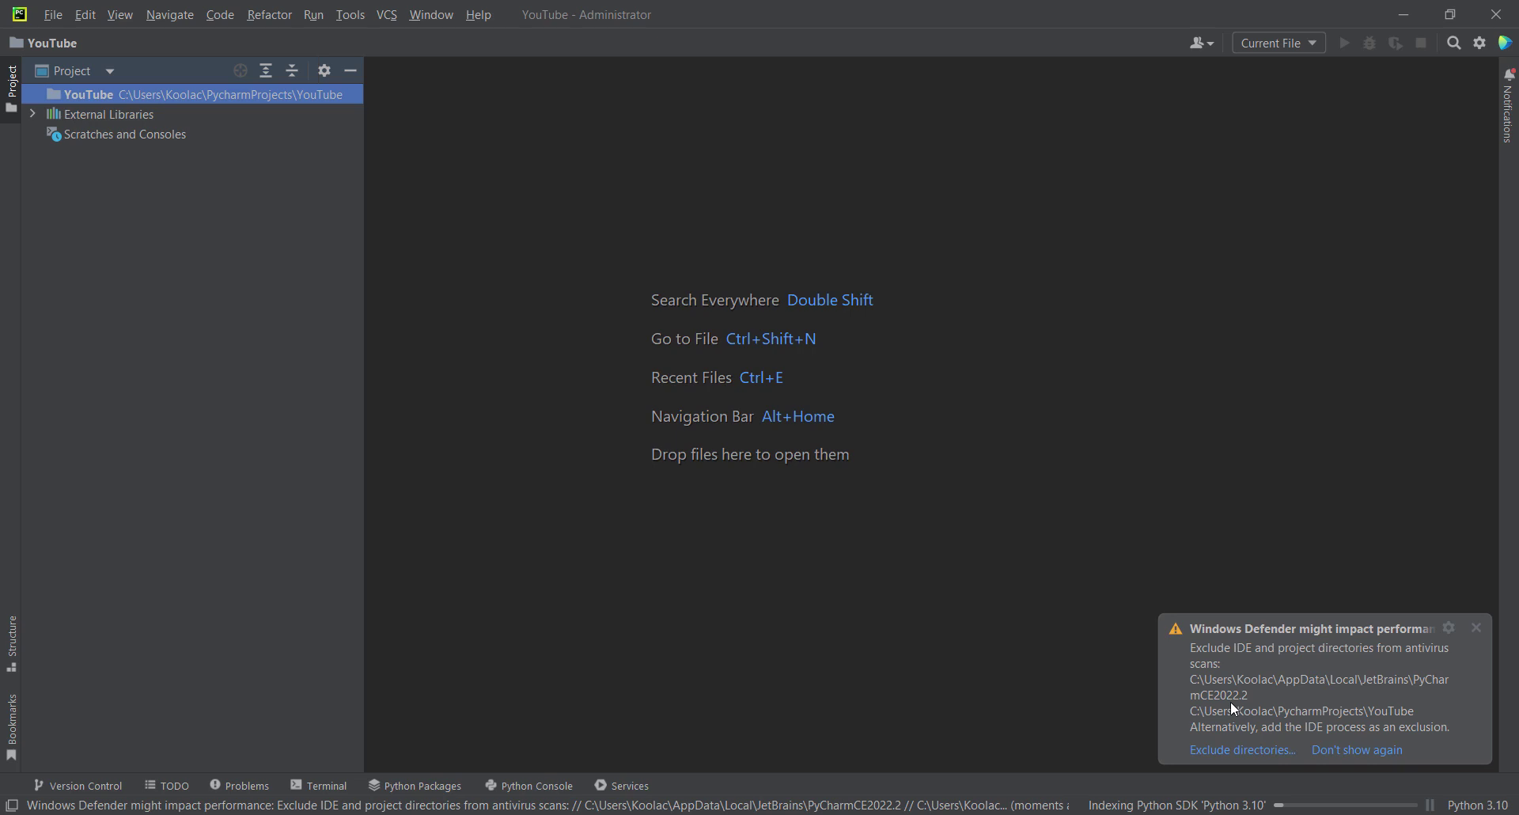
- Deal with the Windows Defender exclusion prompt and toggle the Project tool window off and on
click(1215, 756)
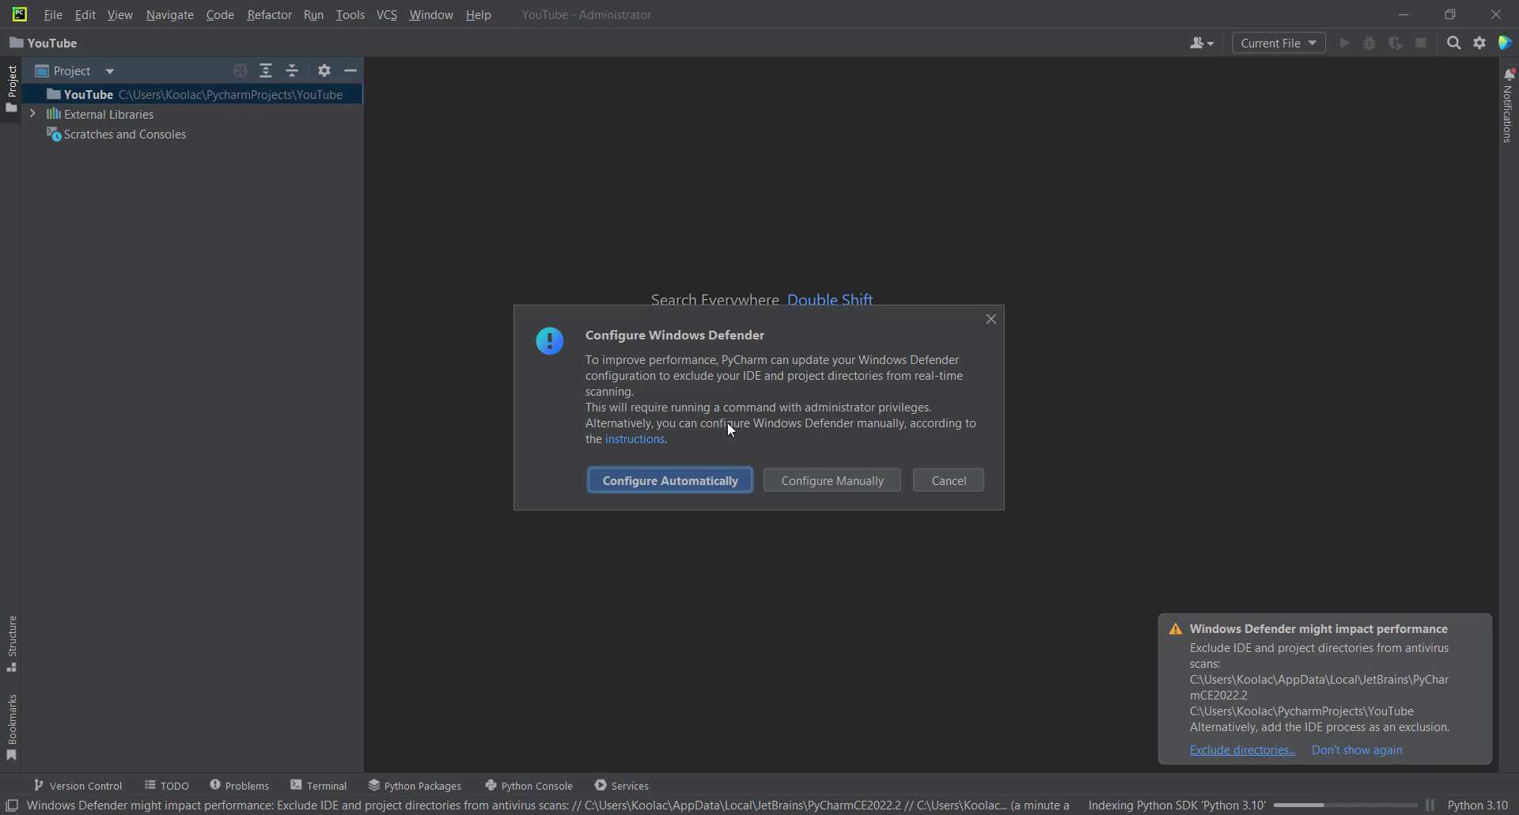
click(647, 484)
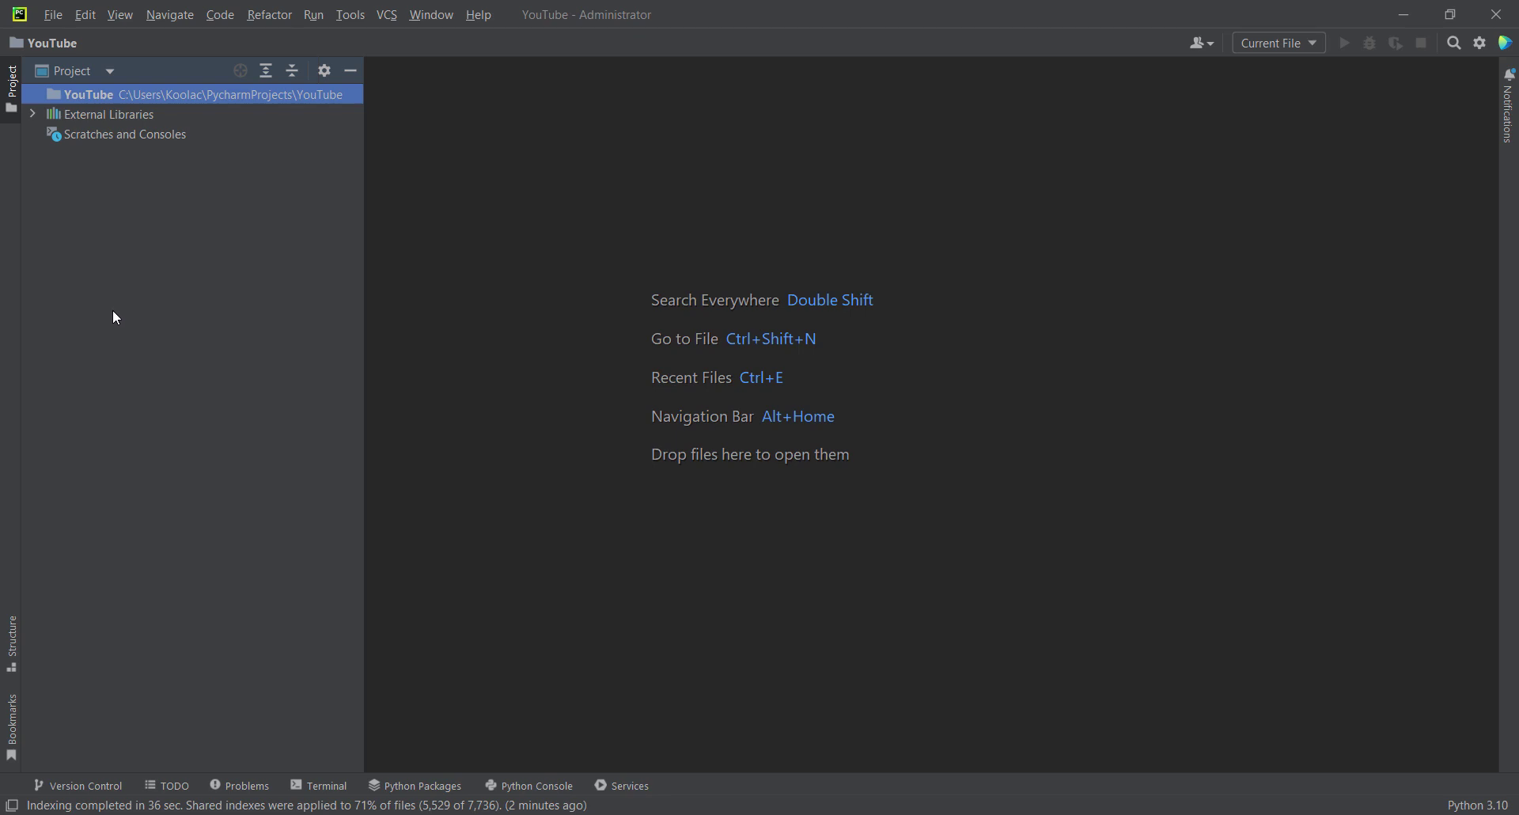
click(13, 103)
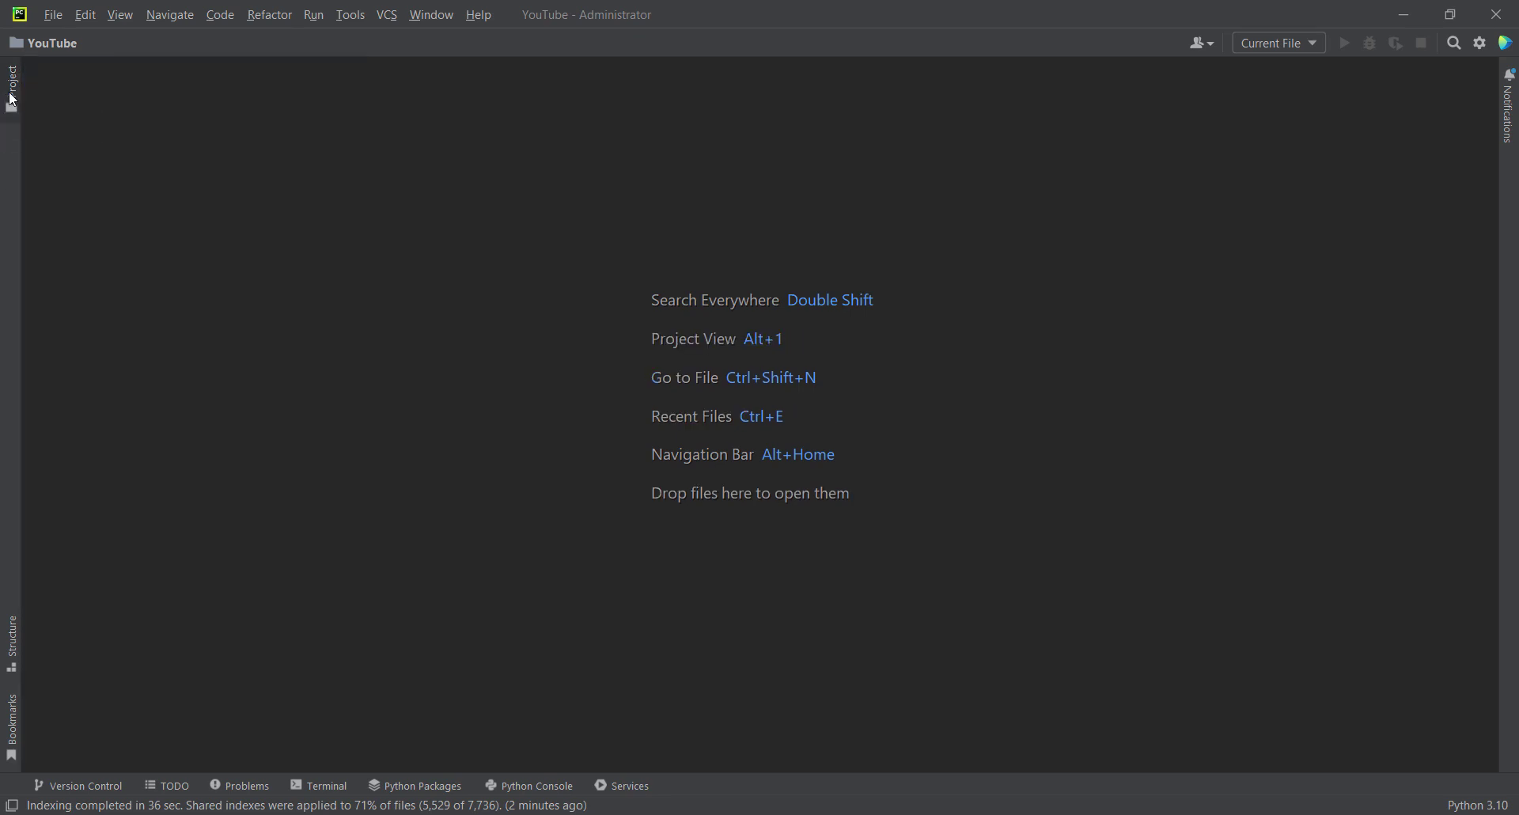
click(14, 103)
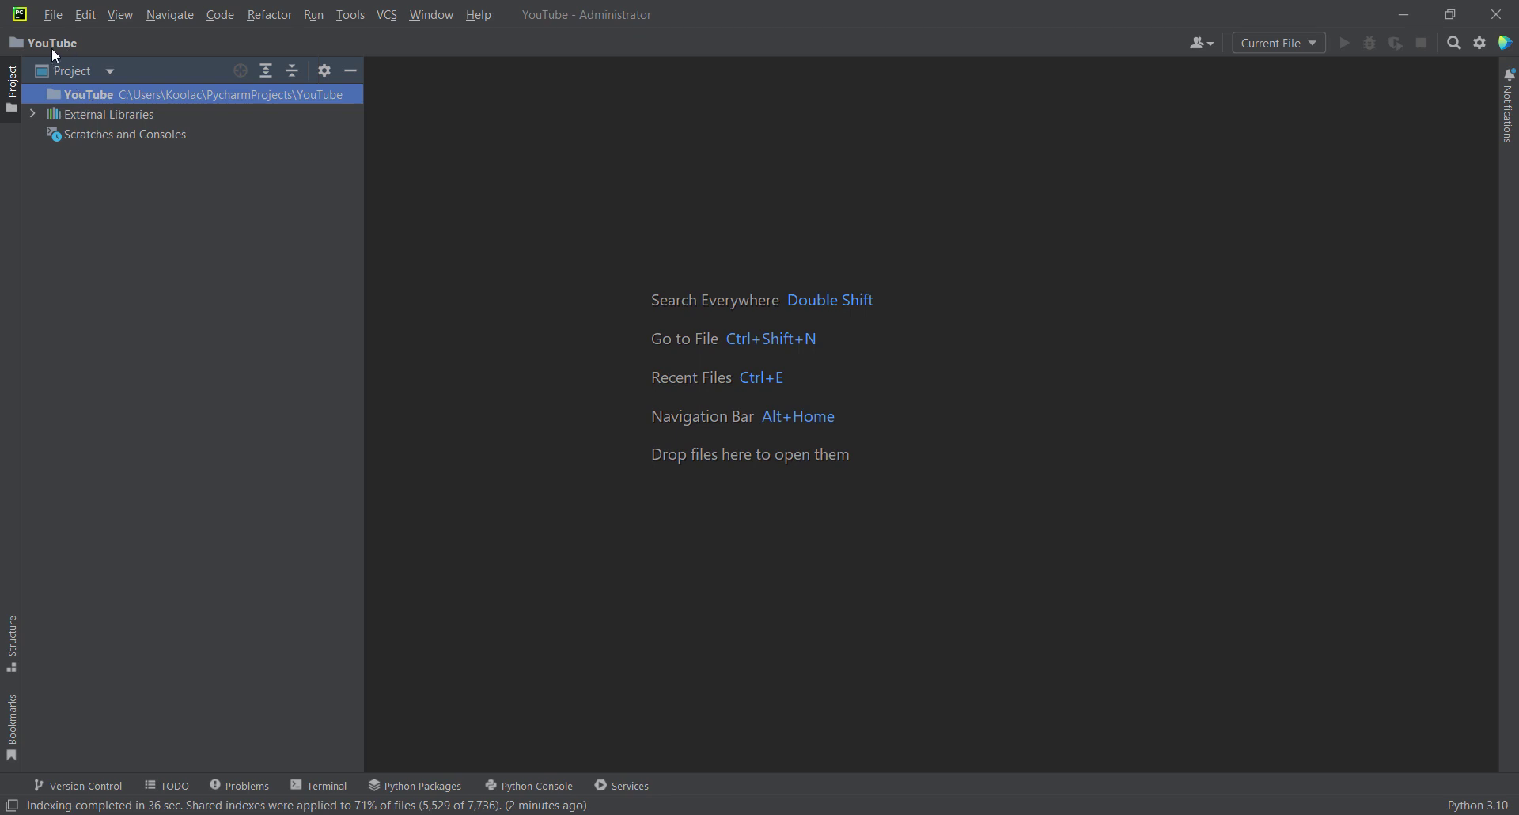
- Create a new Python file Code01.py in the YouTube project folder
right_click(73, 93)
mouse_move(261, 103)
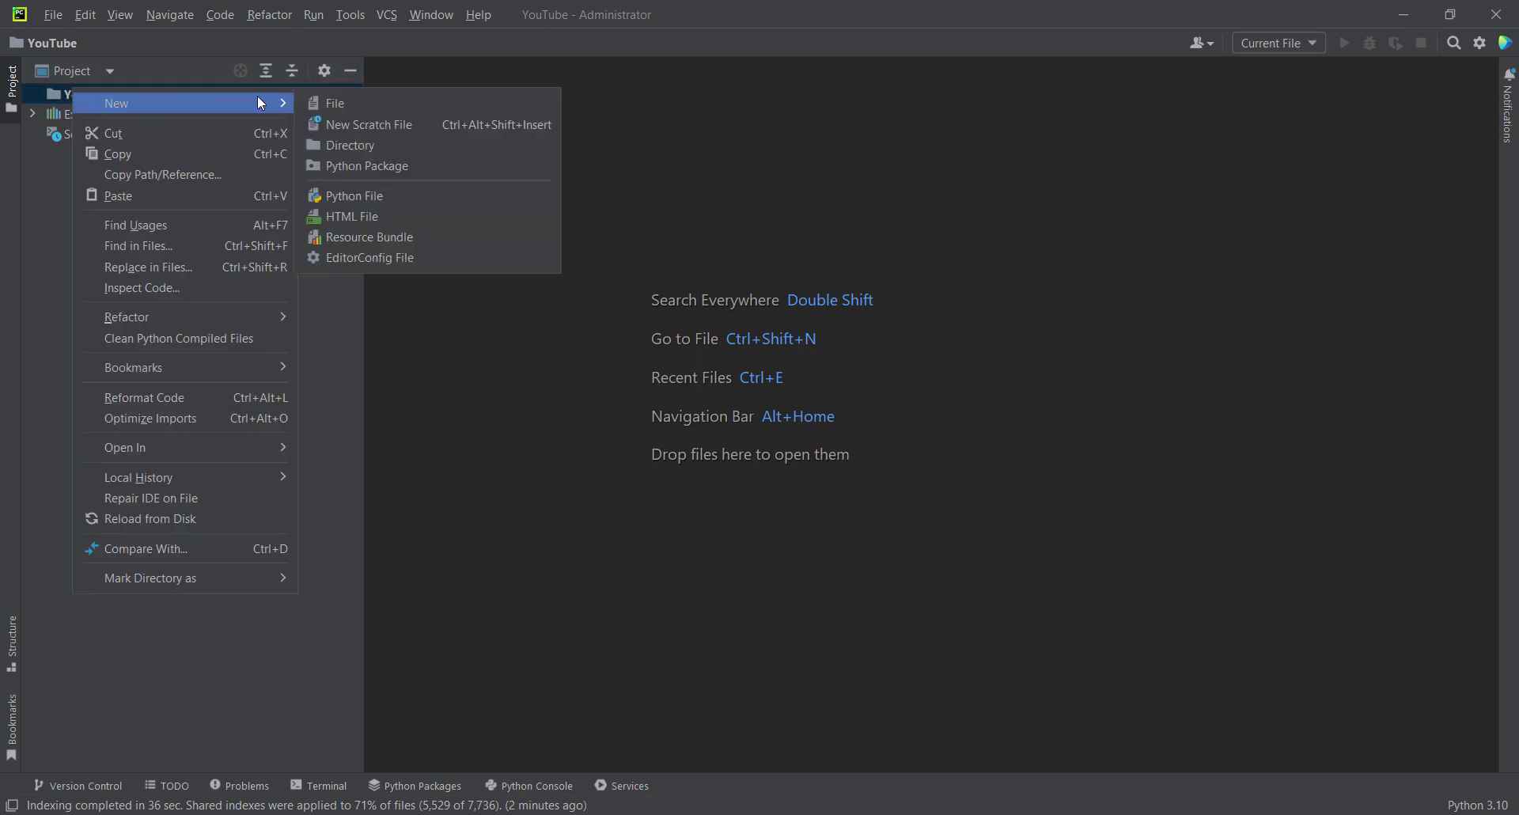
click(343, 194)
text(Code01)
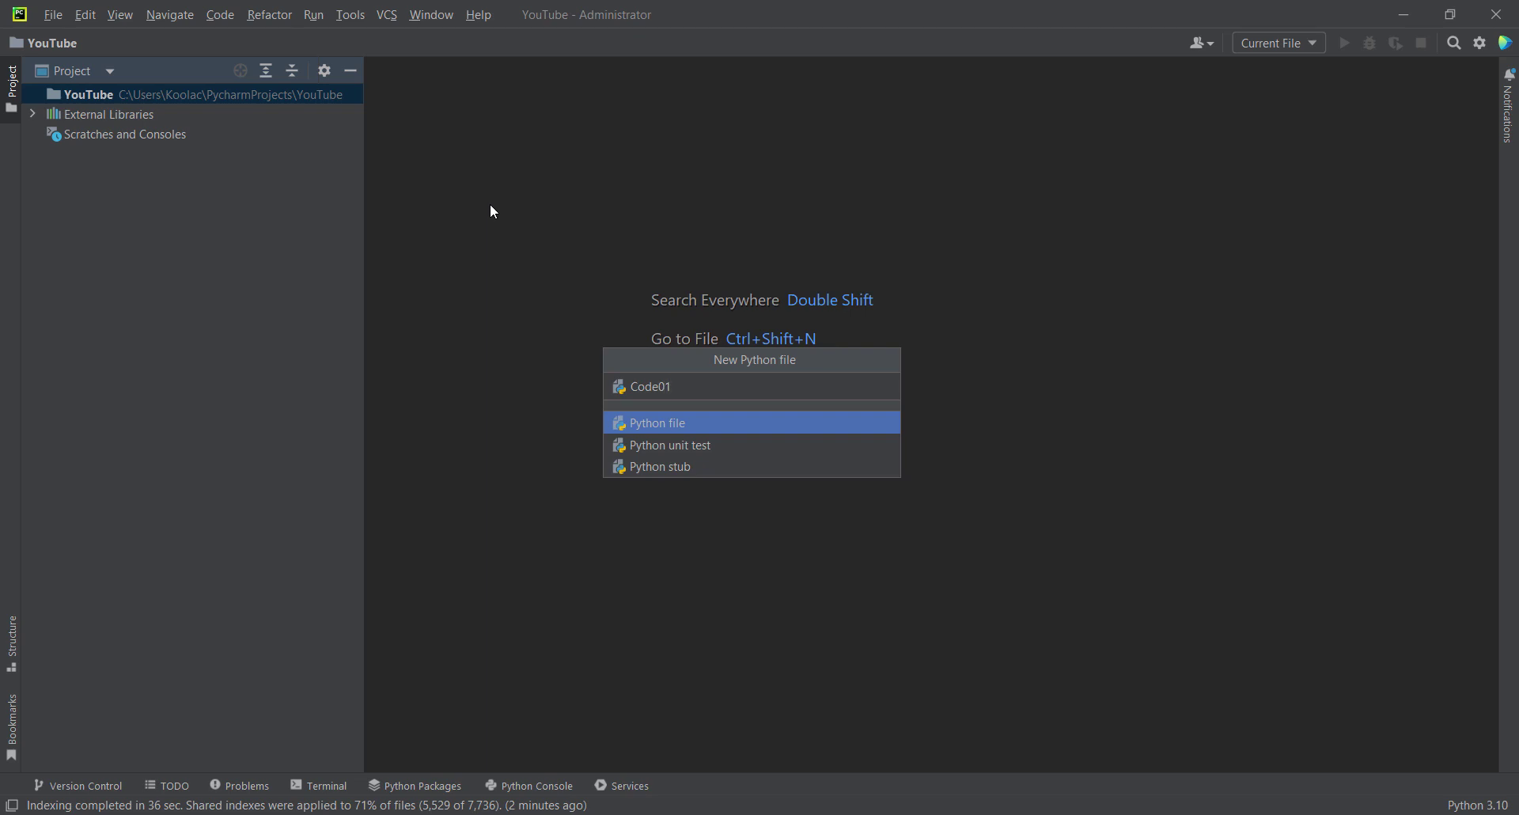
key(Return)
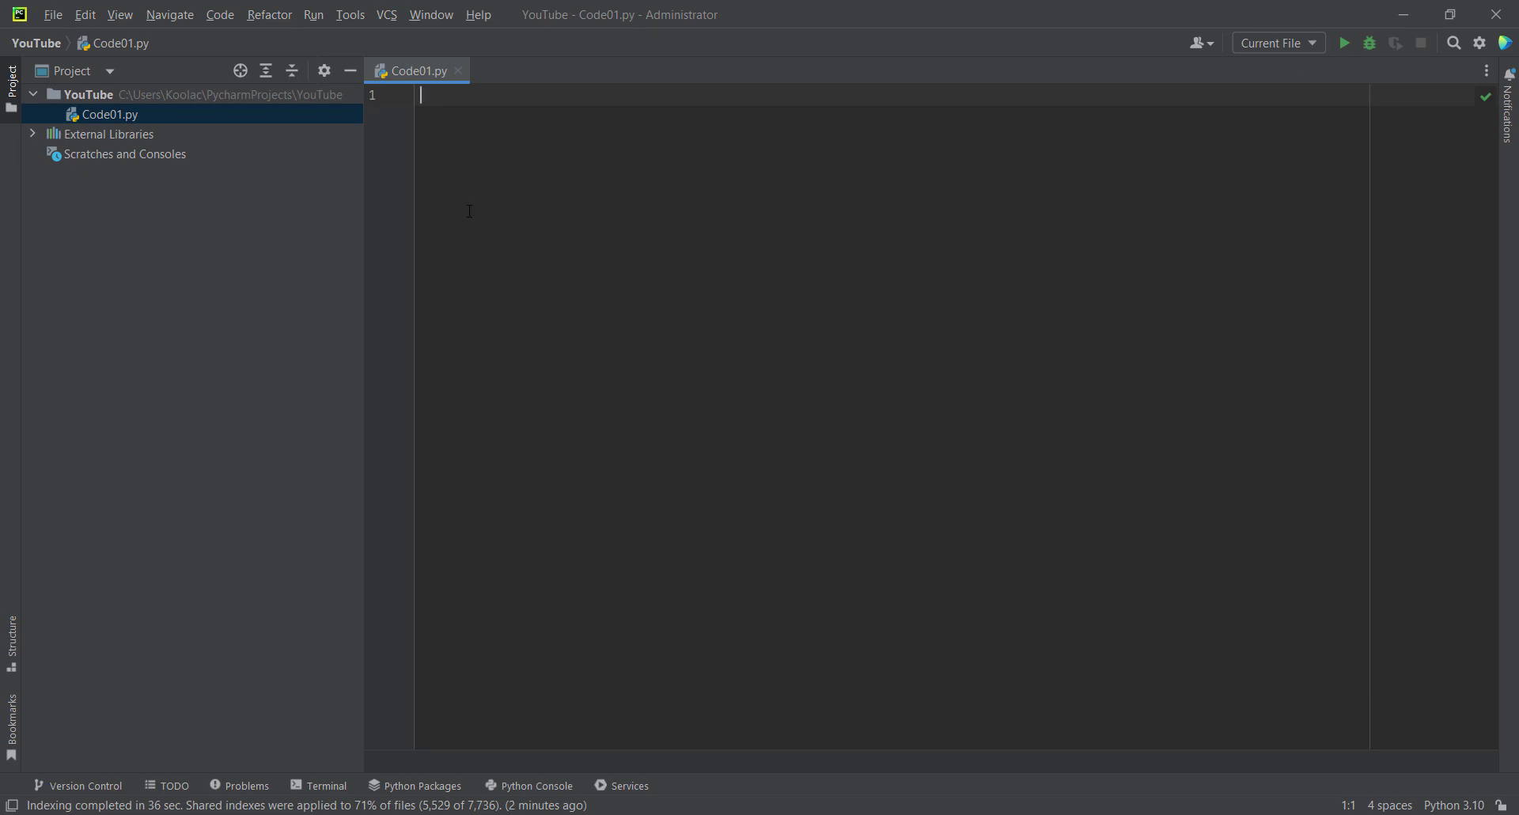
- Write print(5*8) on the first line of Code01.py
text(print()
key(Escape)
key(ctrl+p)
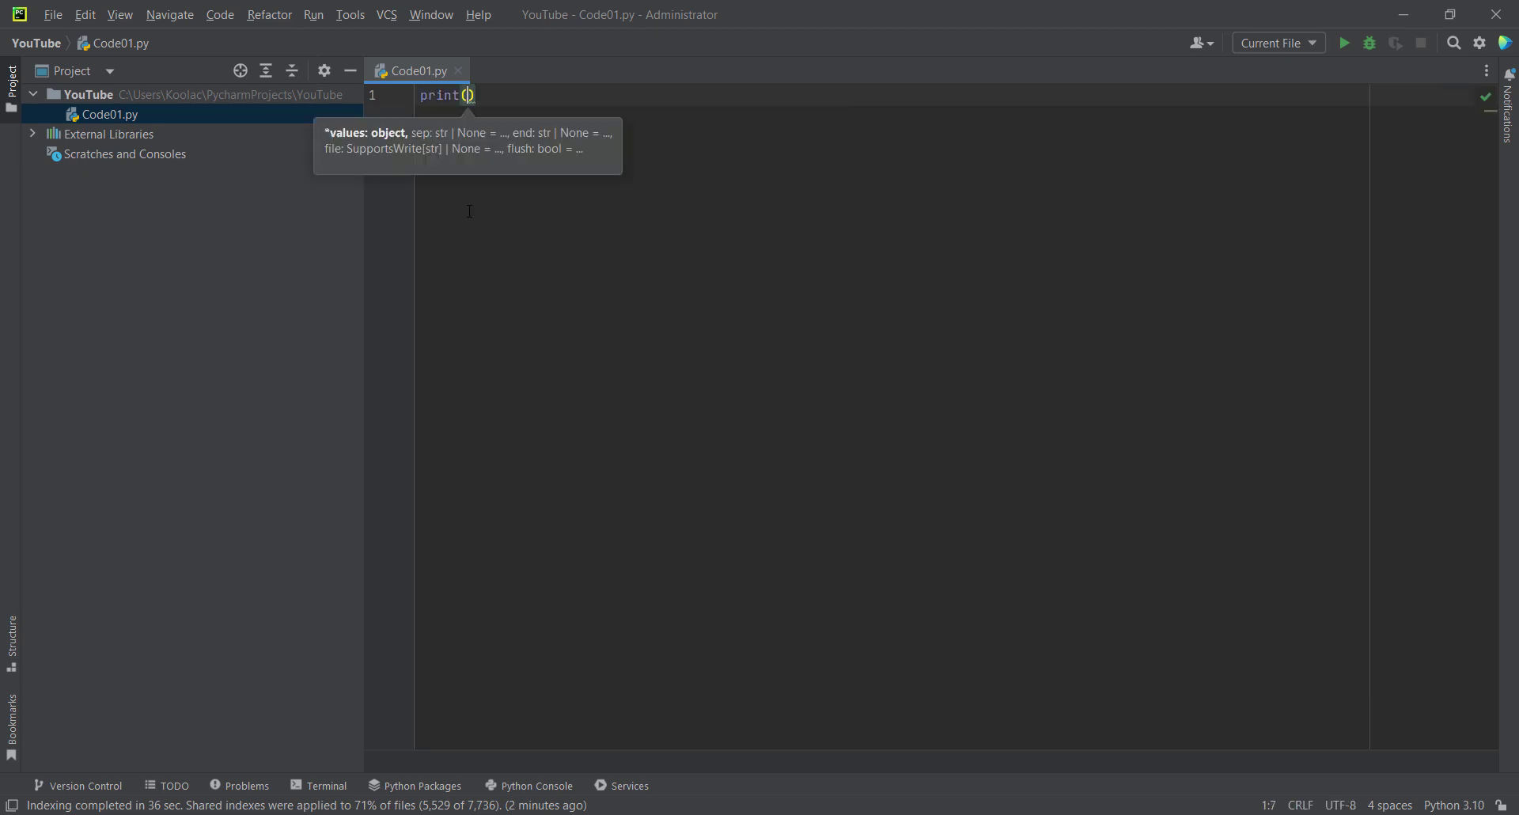
text(5*8)
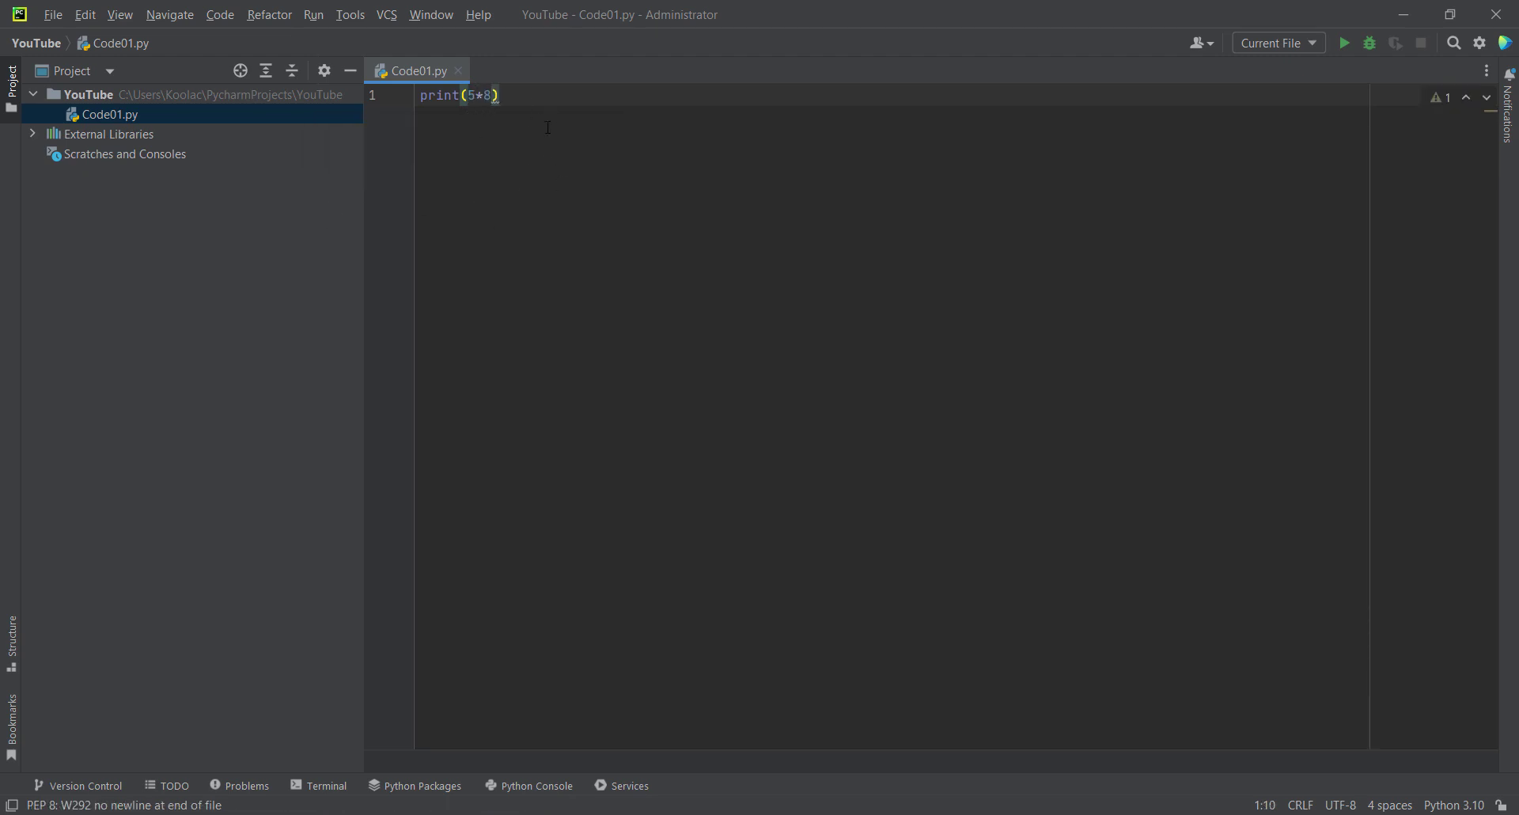
- In Settings, try the Windows 10 Light theme, then switch back to Darcula
click(53, 14)
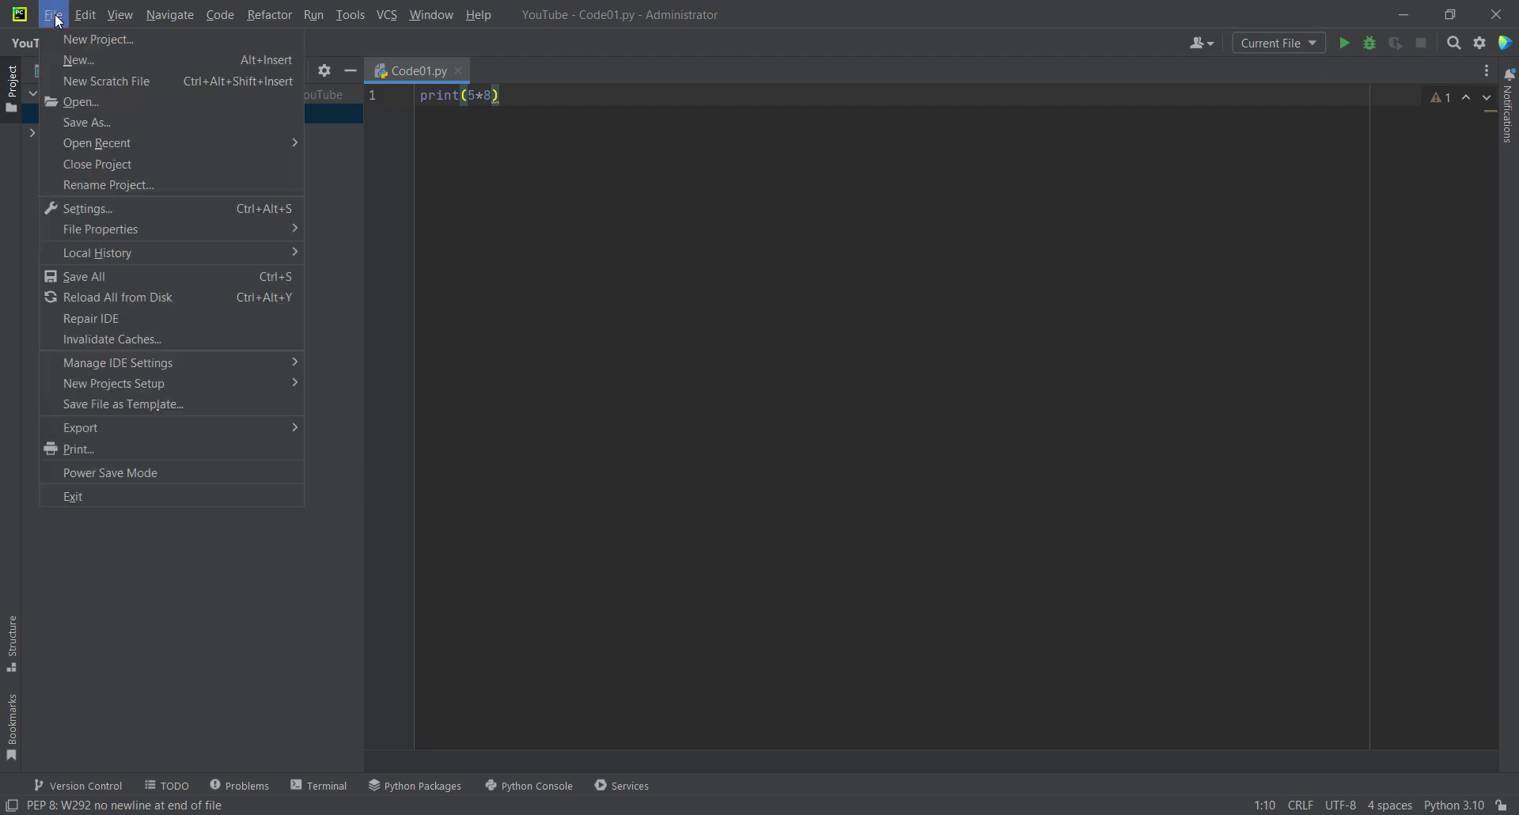
click(85, 206)
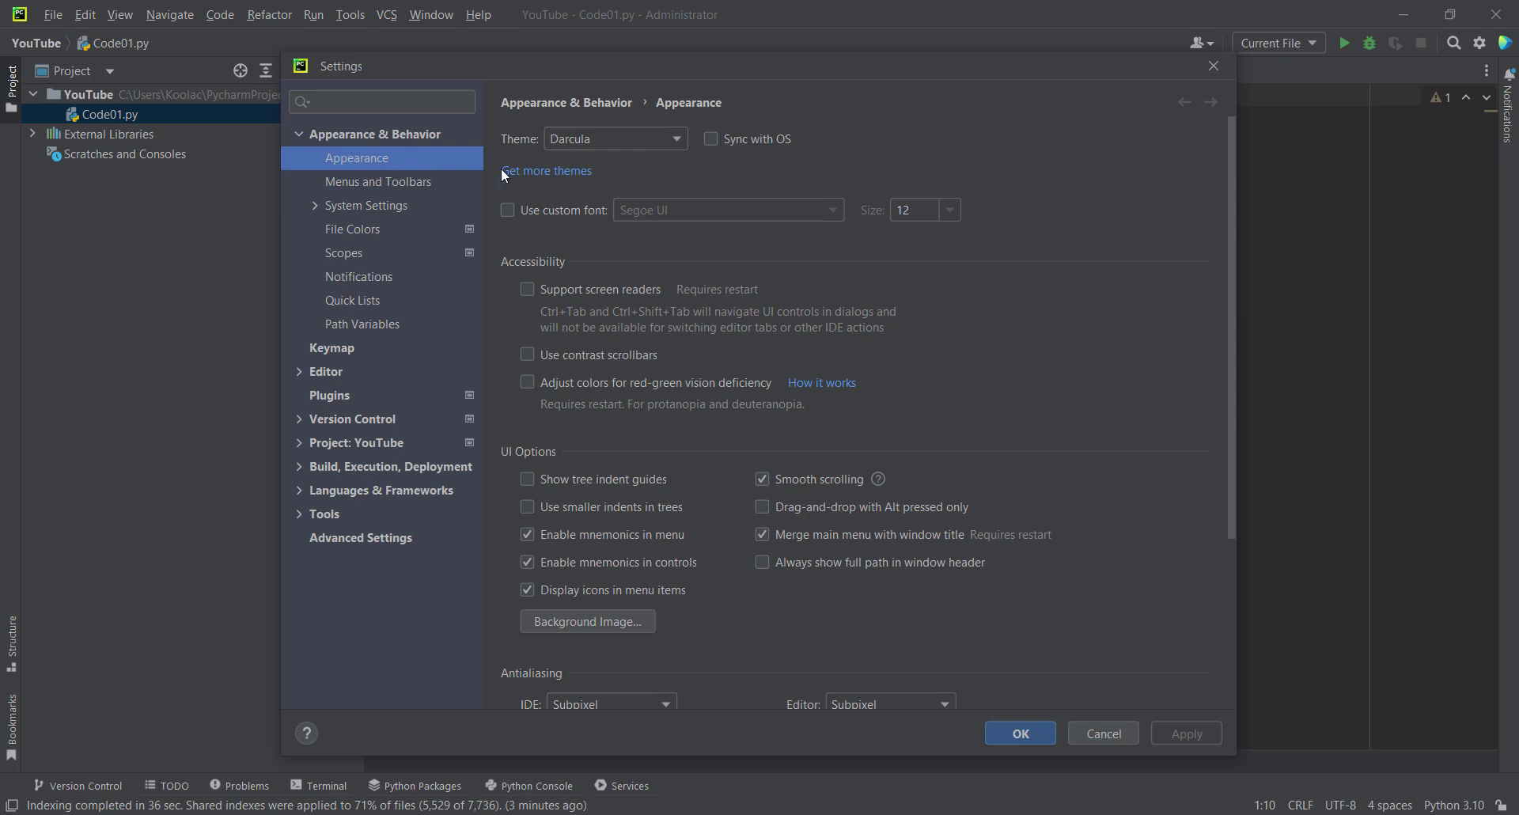
click(580, 141)
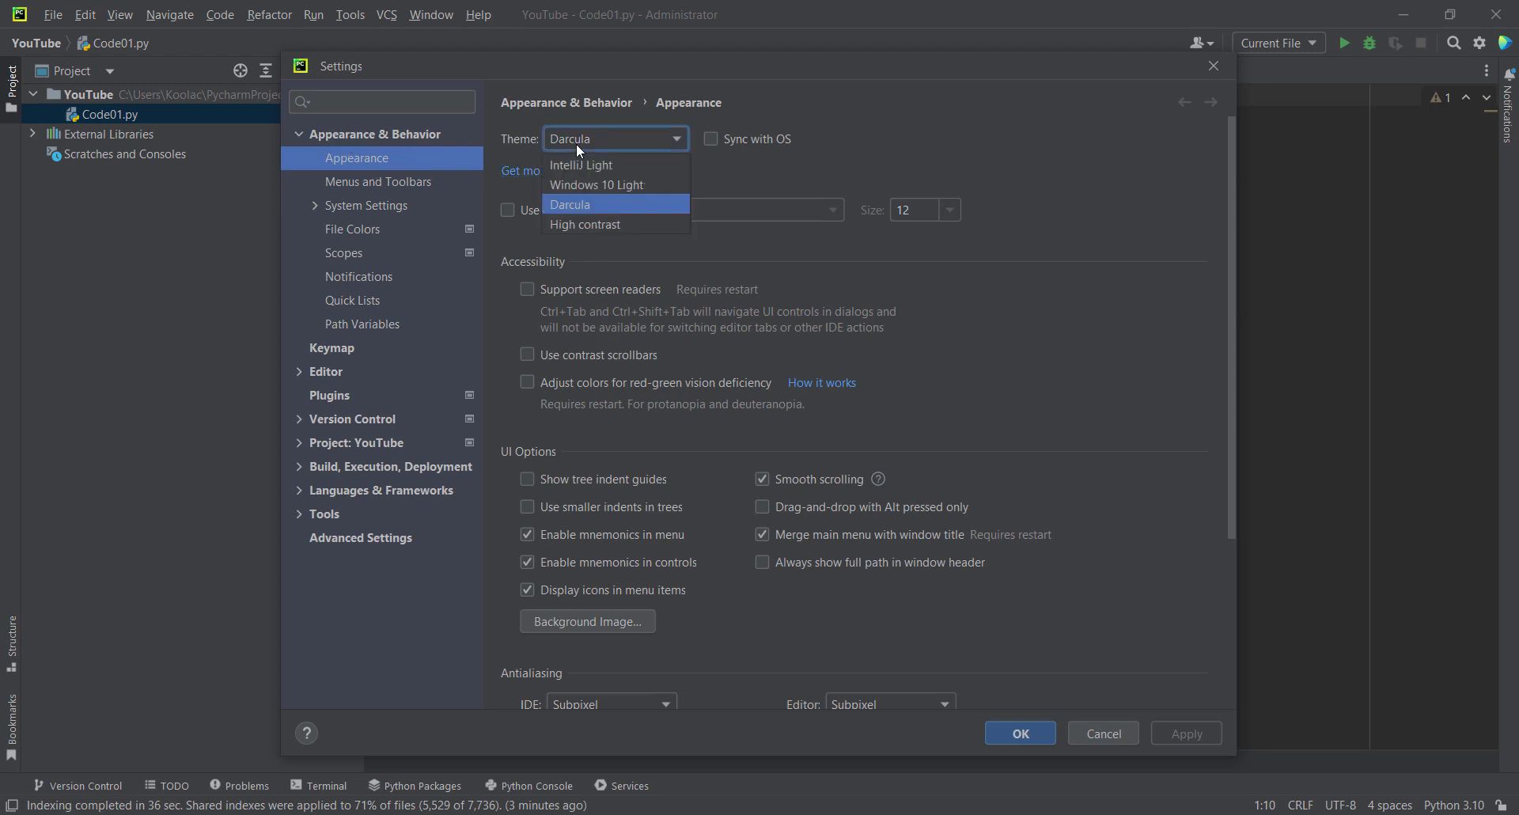
click(631, 185)
click(635, 137)
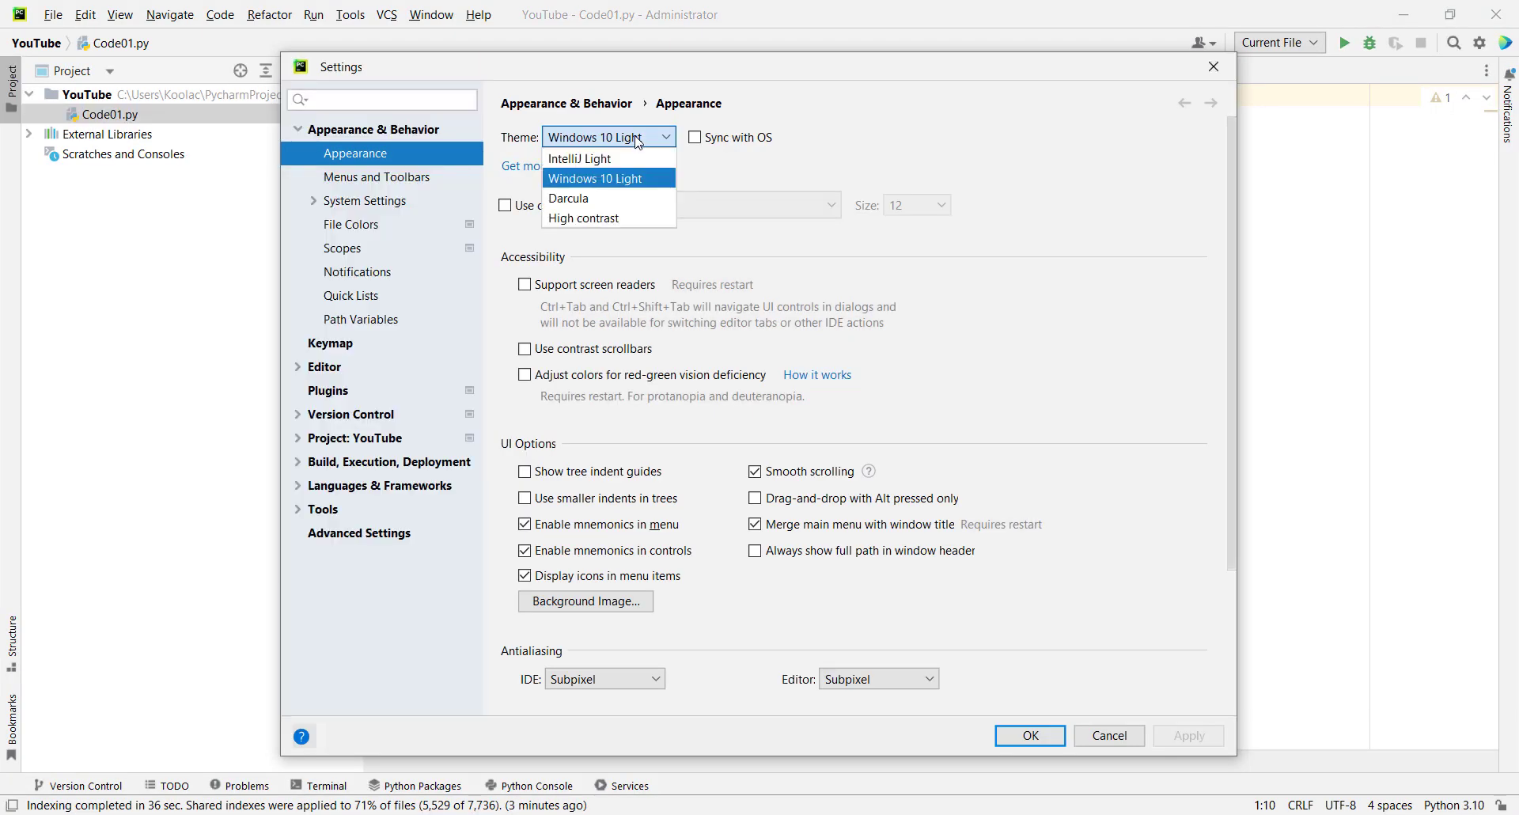
click(587, 199)
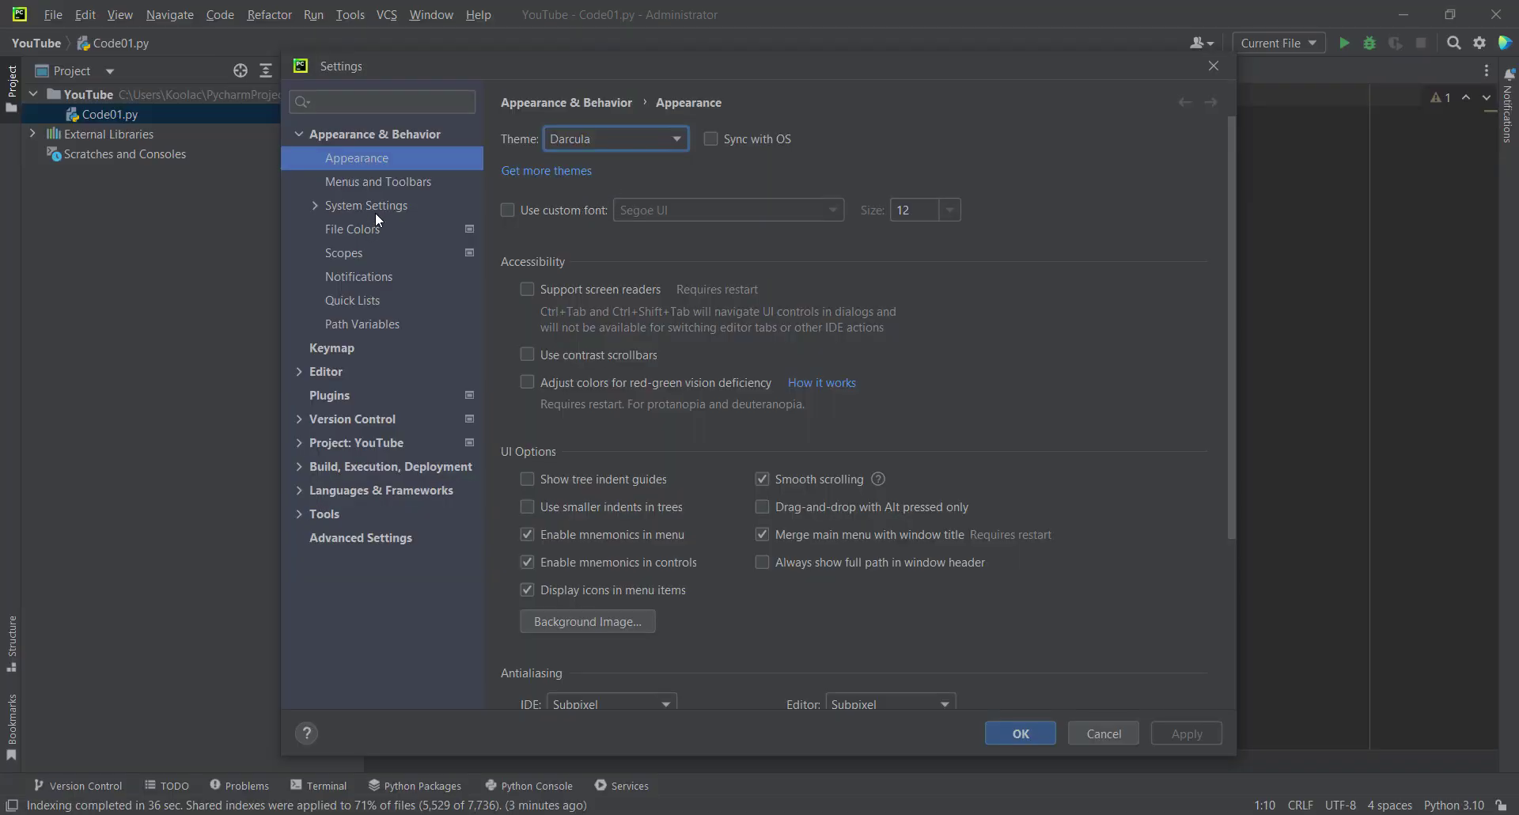
- Set the editor font size to 30 under Editor > Font and apply it
click(301, 135)
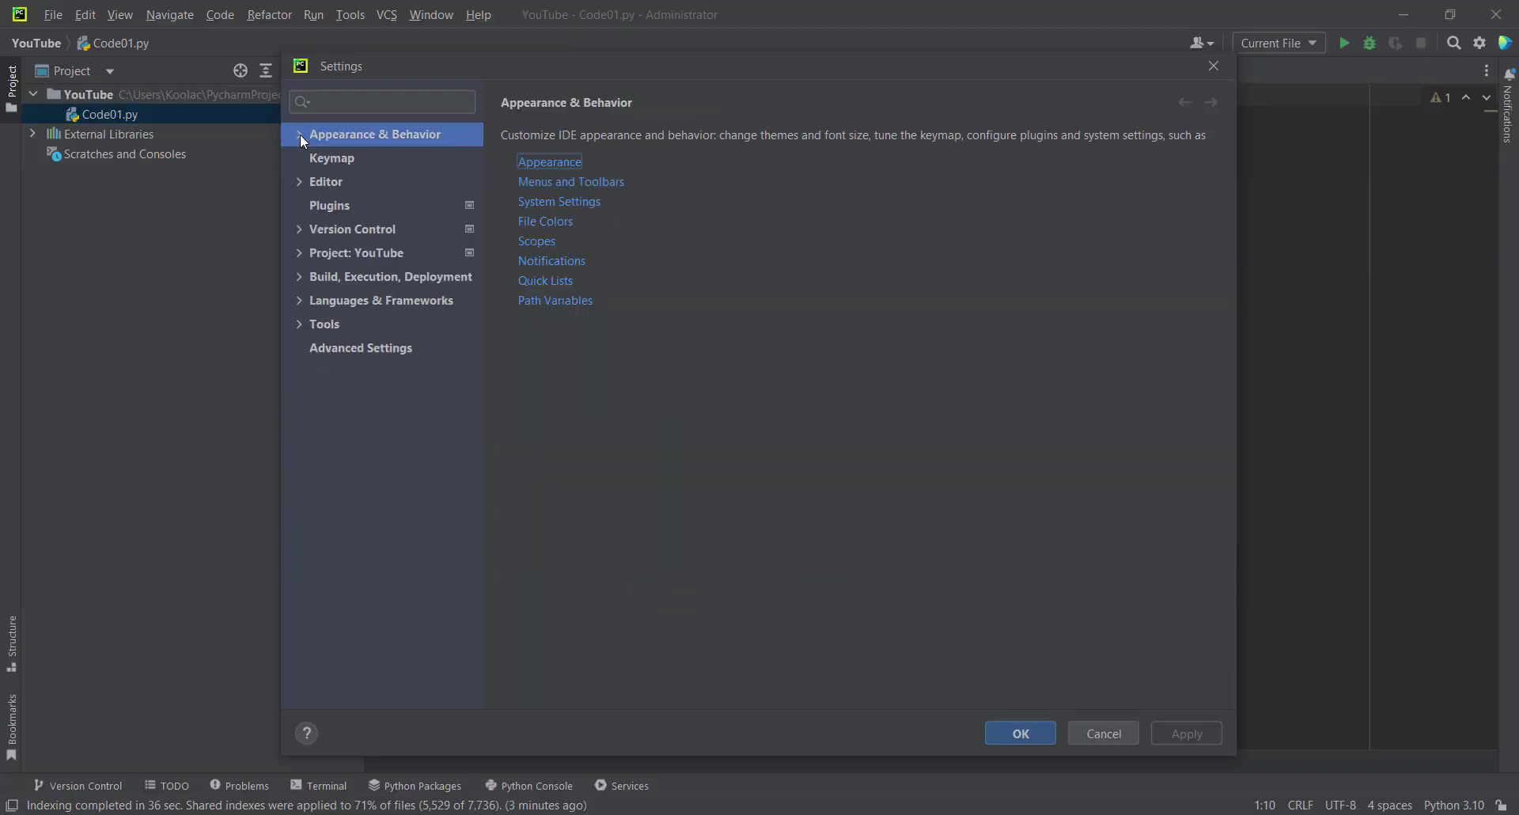
click(329, 182)
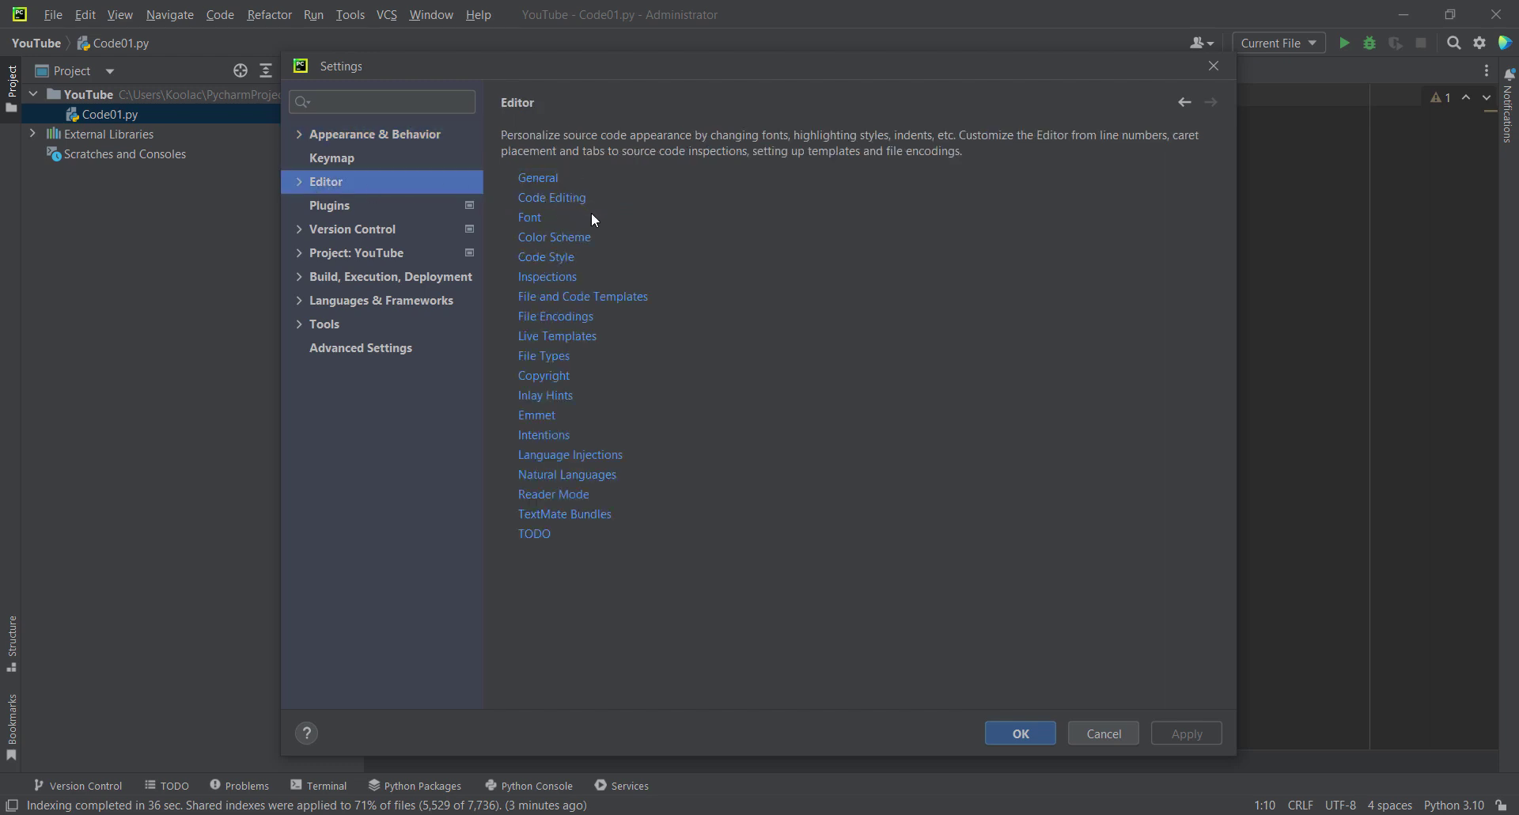
click(548, 218)
drag(585, 186, 549, 180)
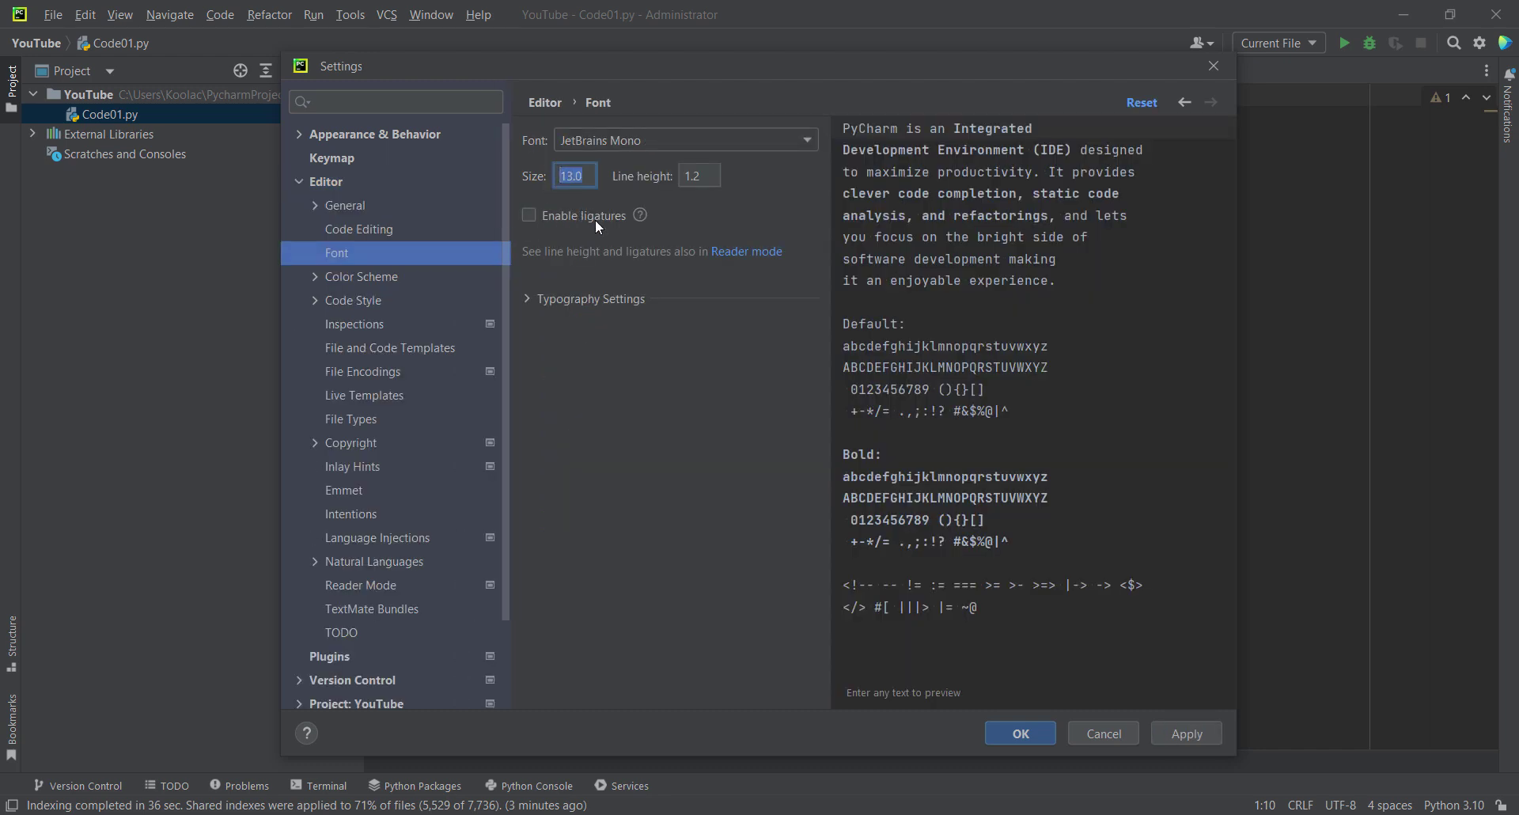
text(30)
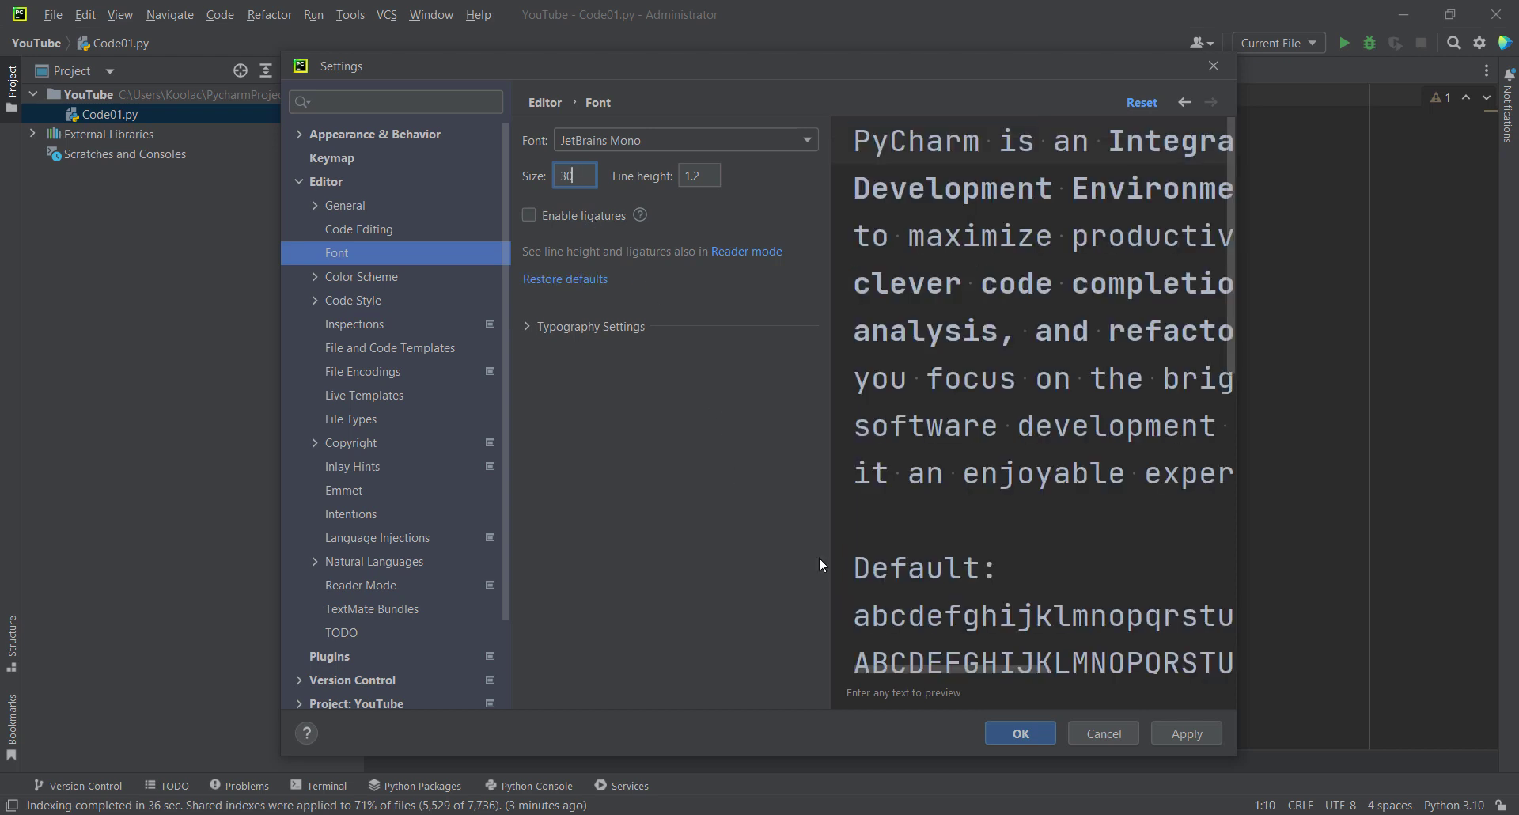
click(1005, 734)
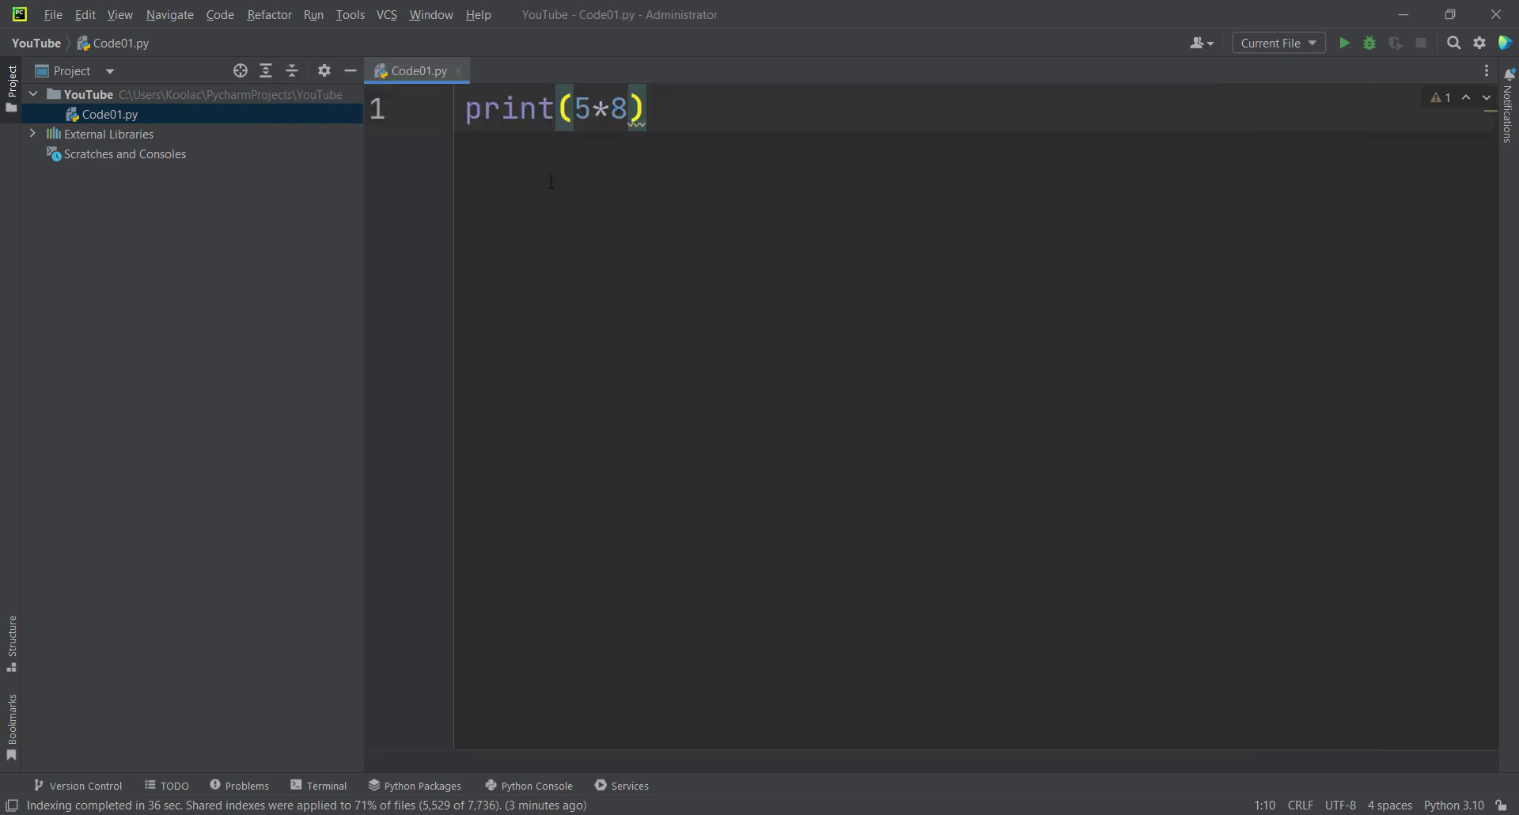
- Run Code01.py, which prints 40 with exit code 0, then hide the Run panel
click(729, 238)
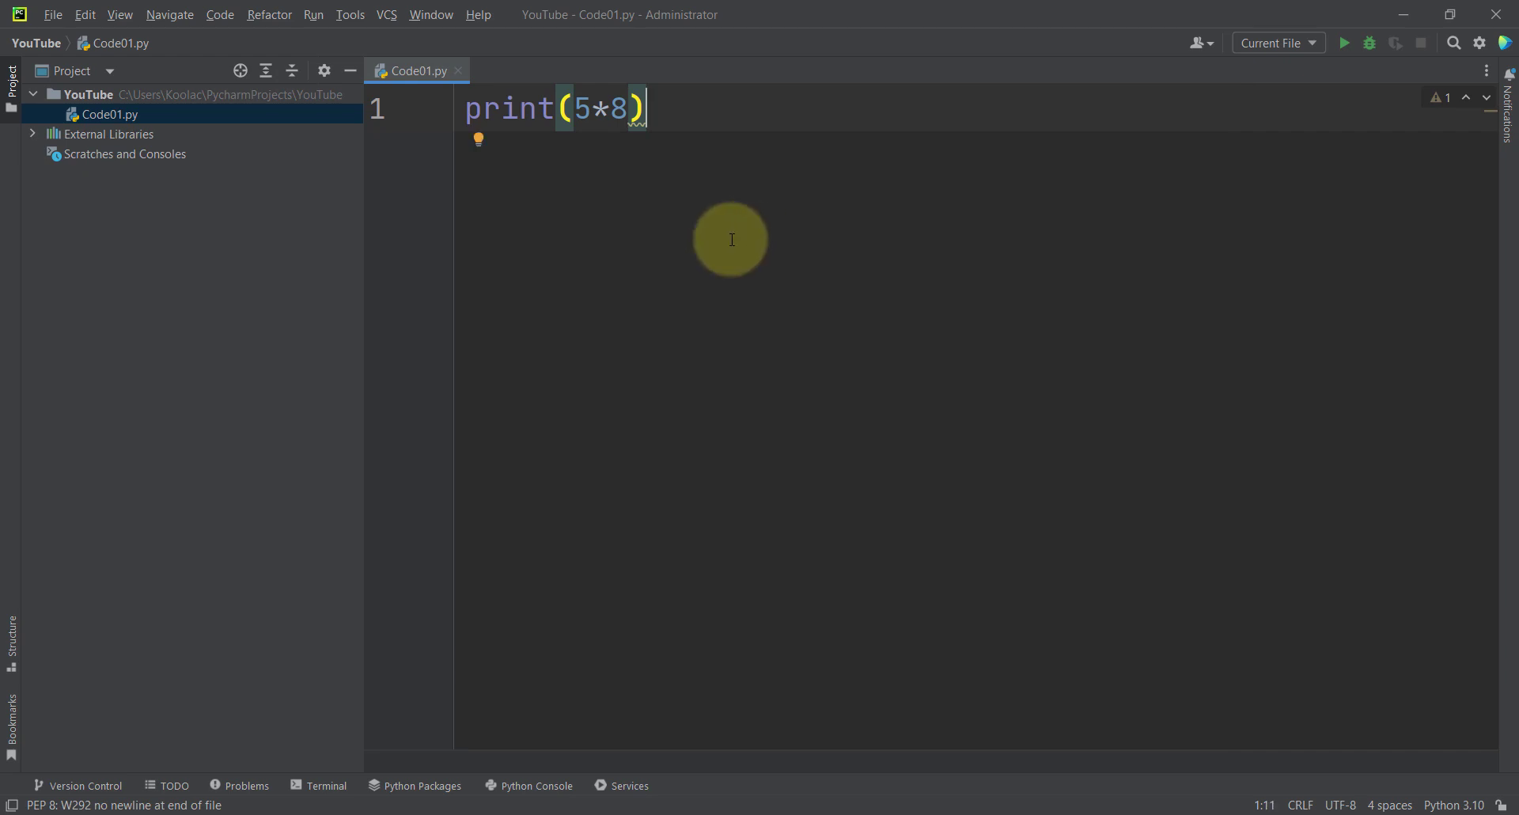
right_click(798, 207)
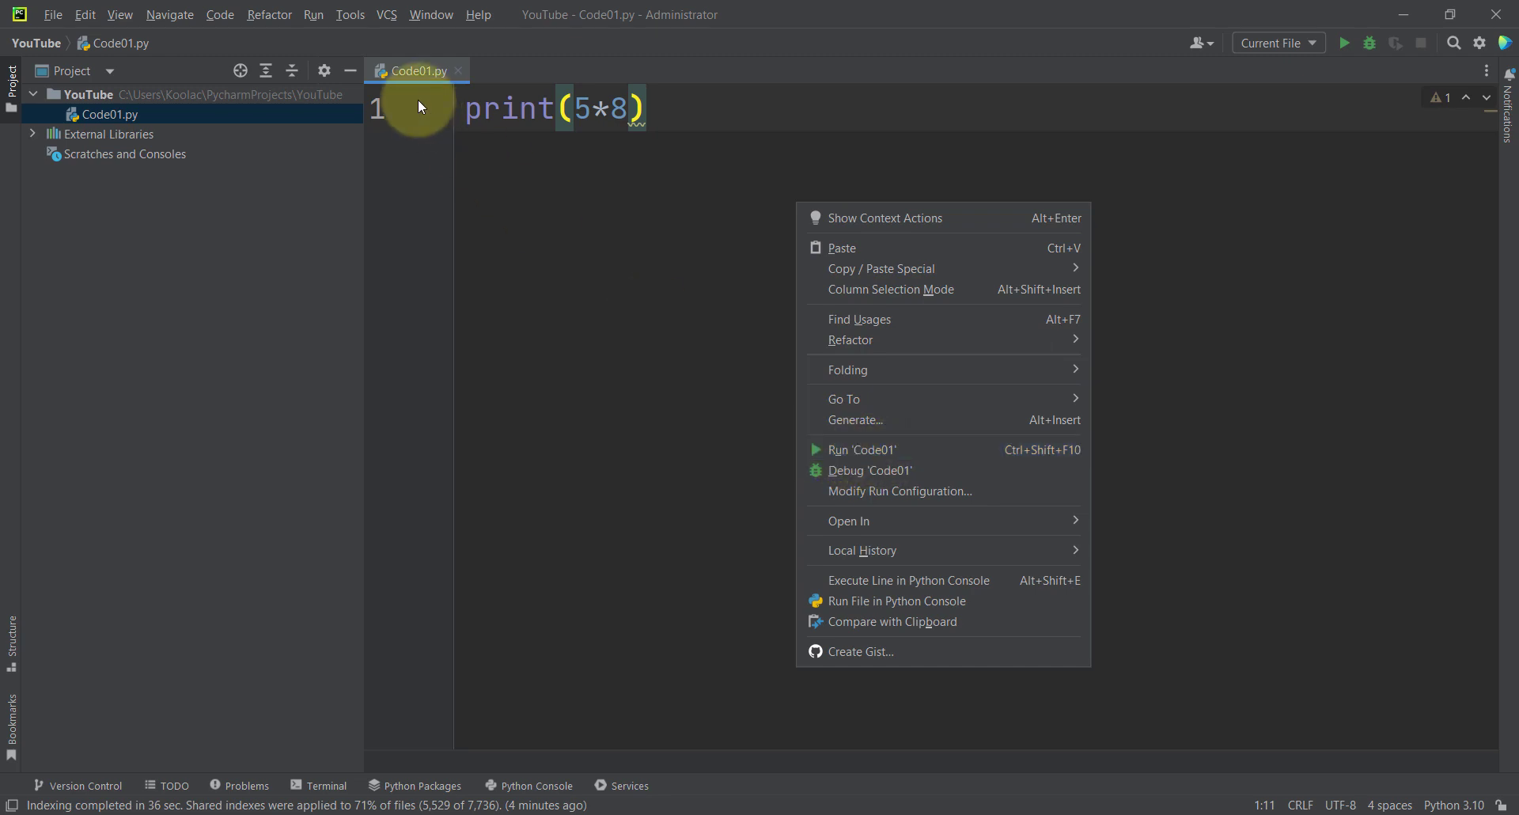
click(857, 456)
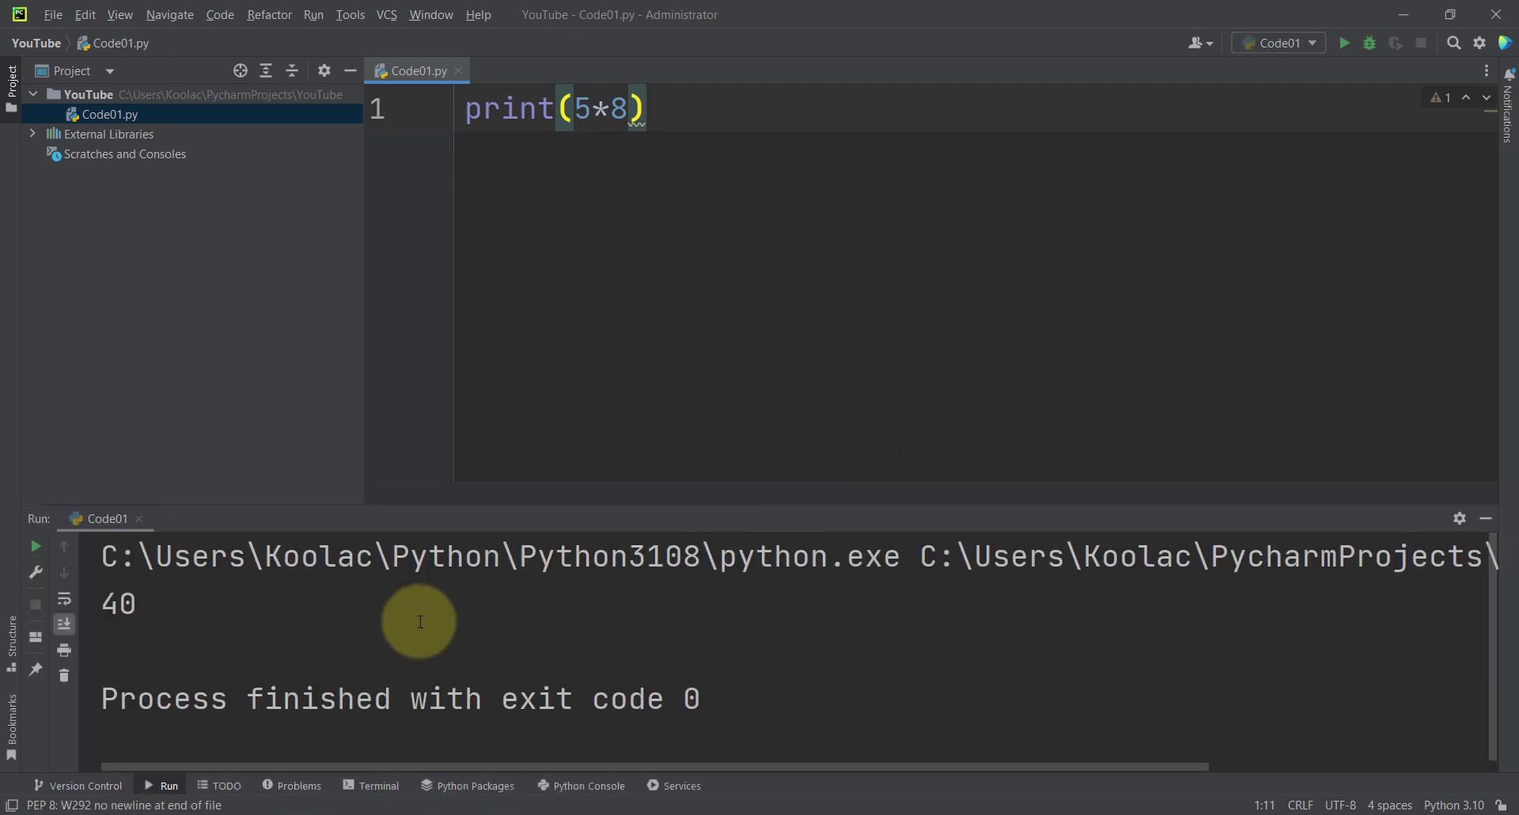
click(1486, 518)
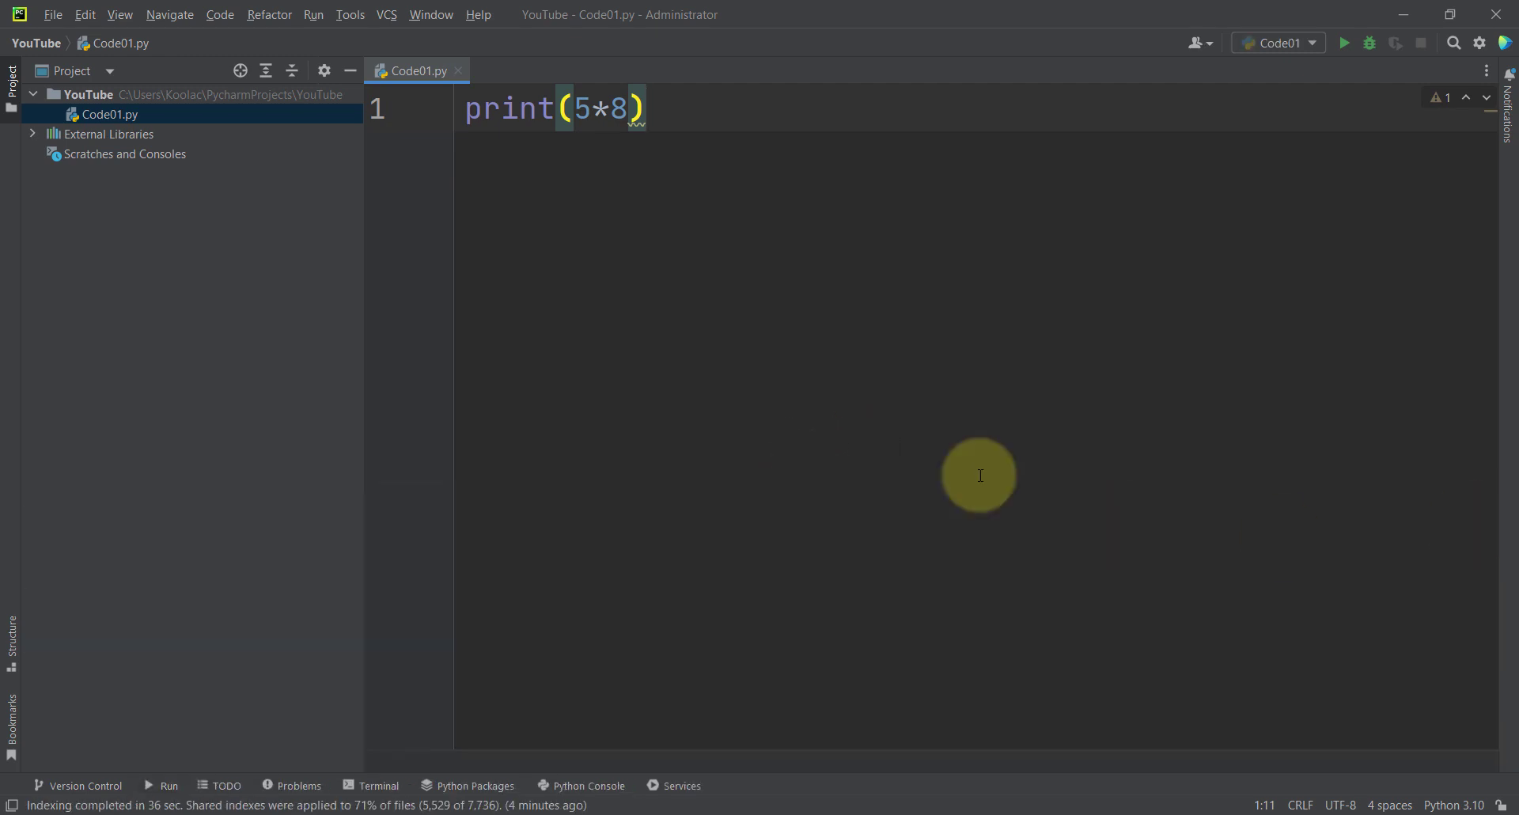
- Create a new Python file named Code02 in the YouTube project
right_click(82, 96)
mouse_move(98, 102)
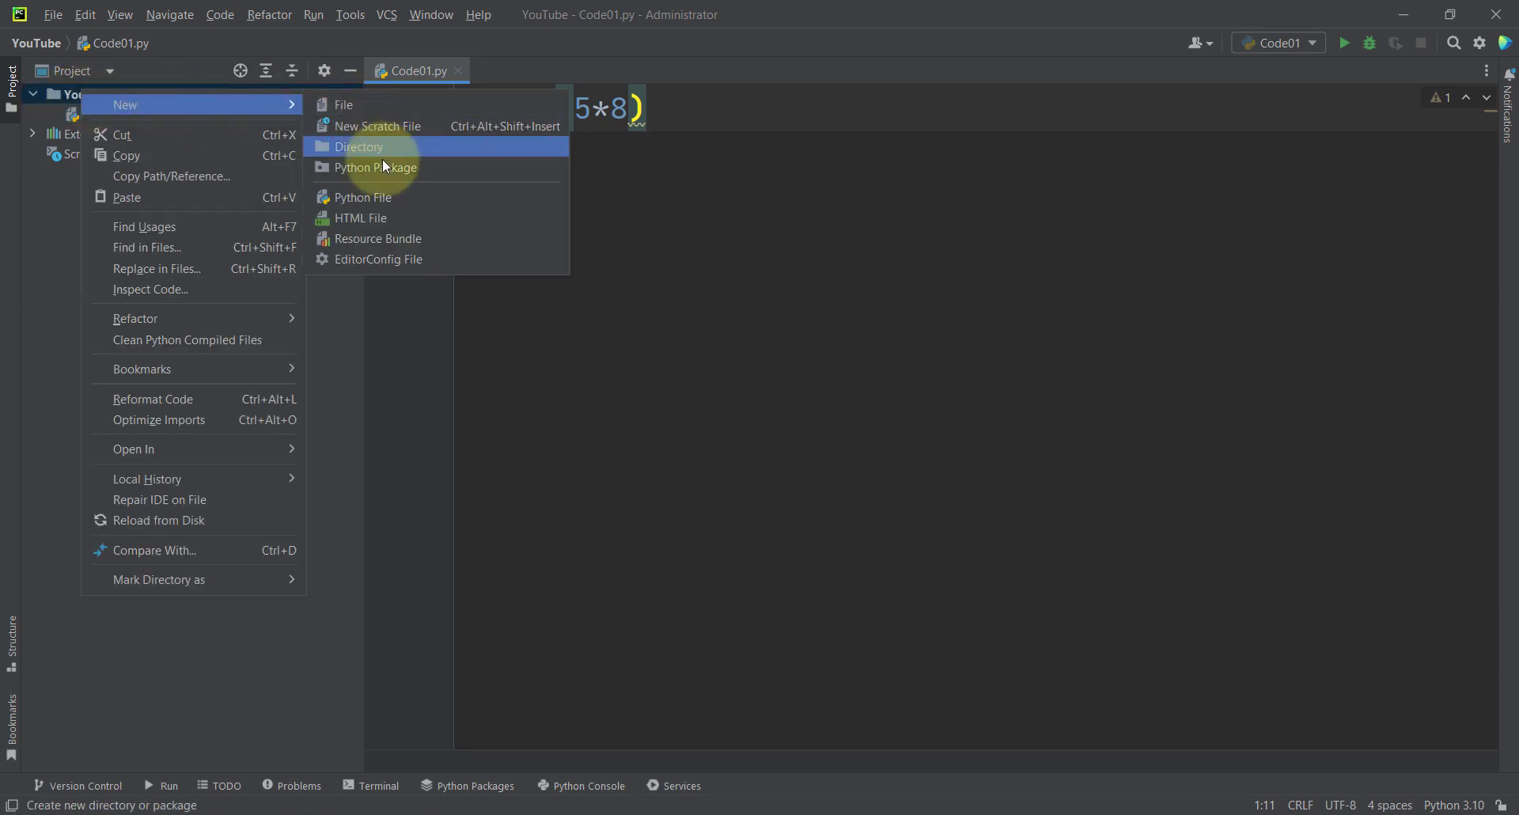
click(396, 198)
text(Code02)
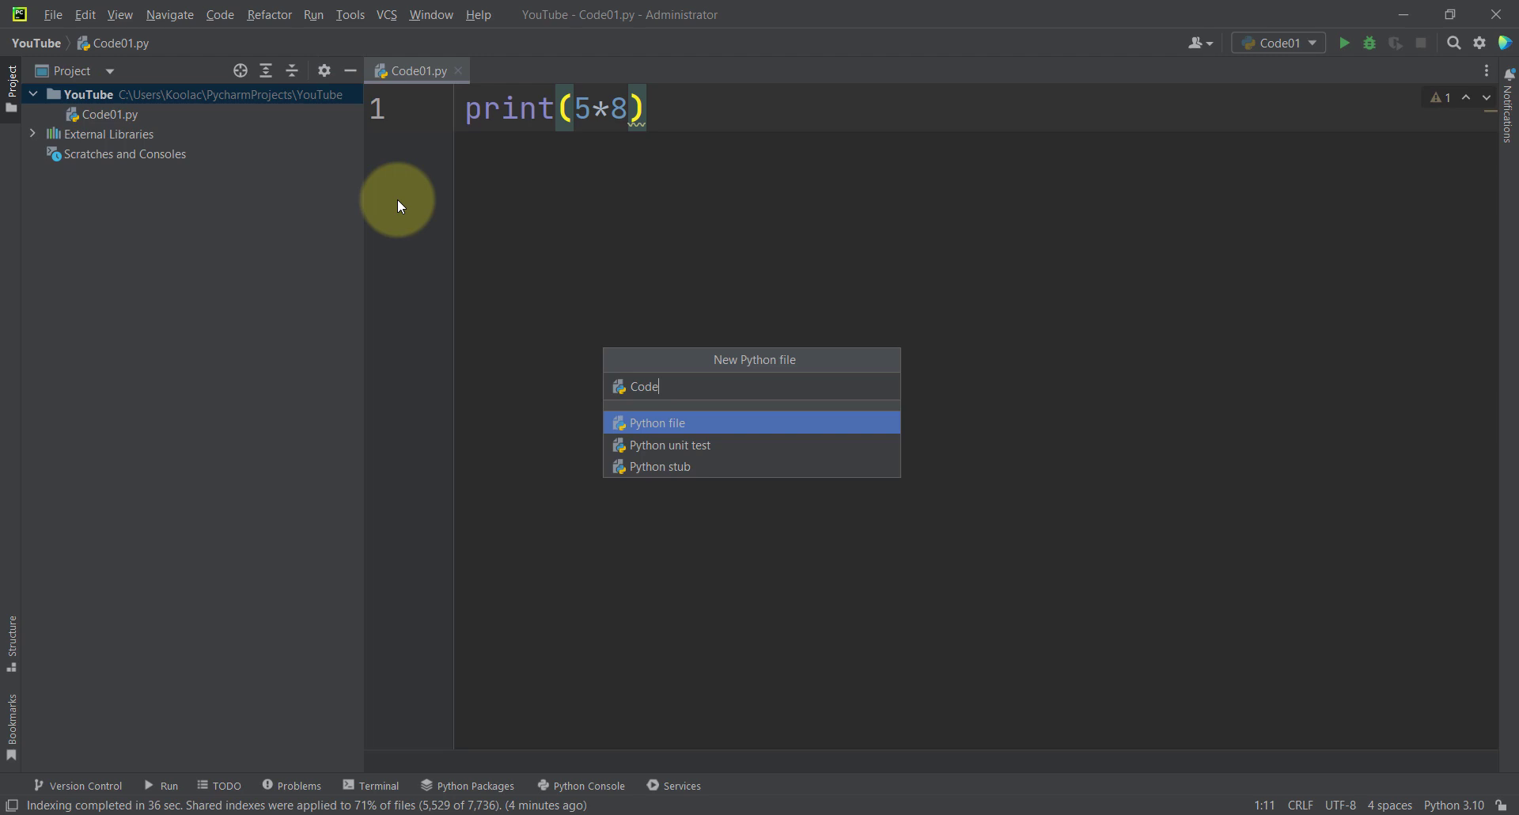
key(Return)
- Write x=2, y=5 and print(x*y) in Code02.py and run it to print 10
text(x=2)
key(Return)
text(y=5)
key(Return)
text(print(x*y))
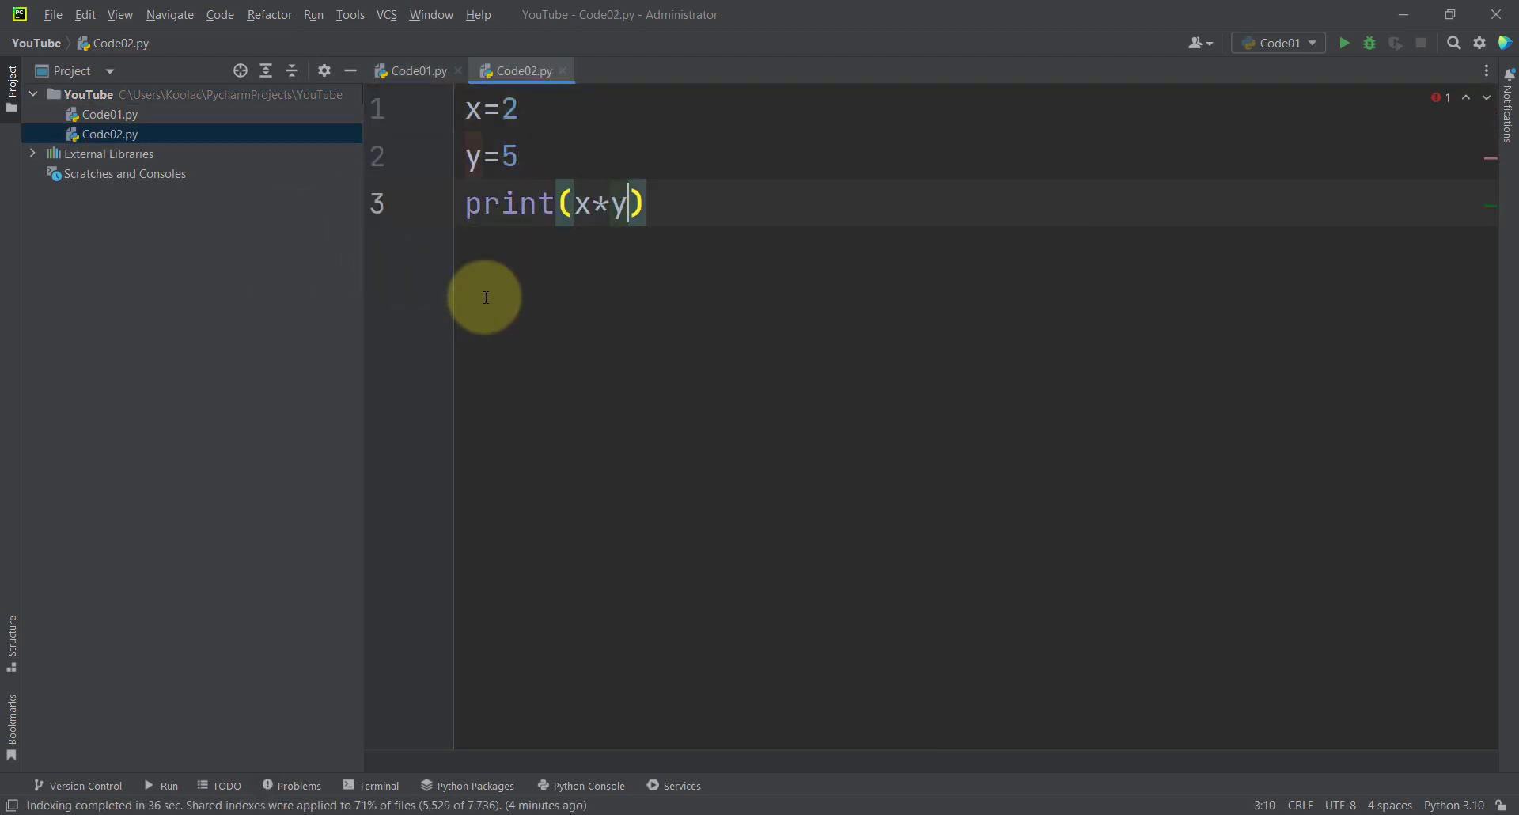
right_click(804, 252)
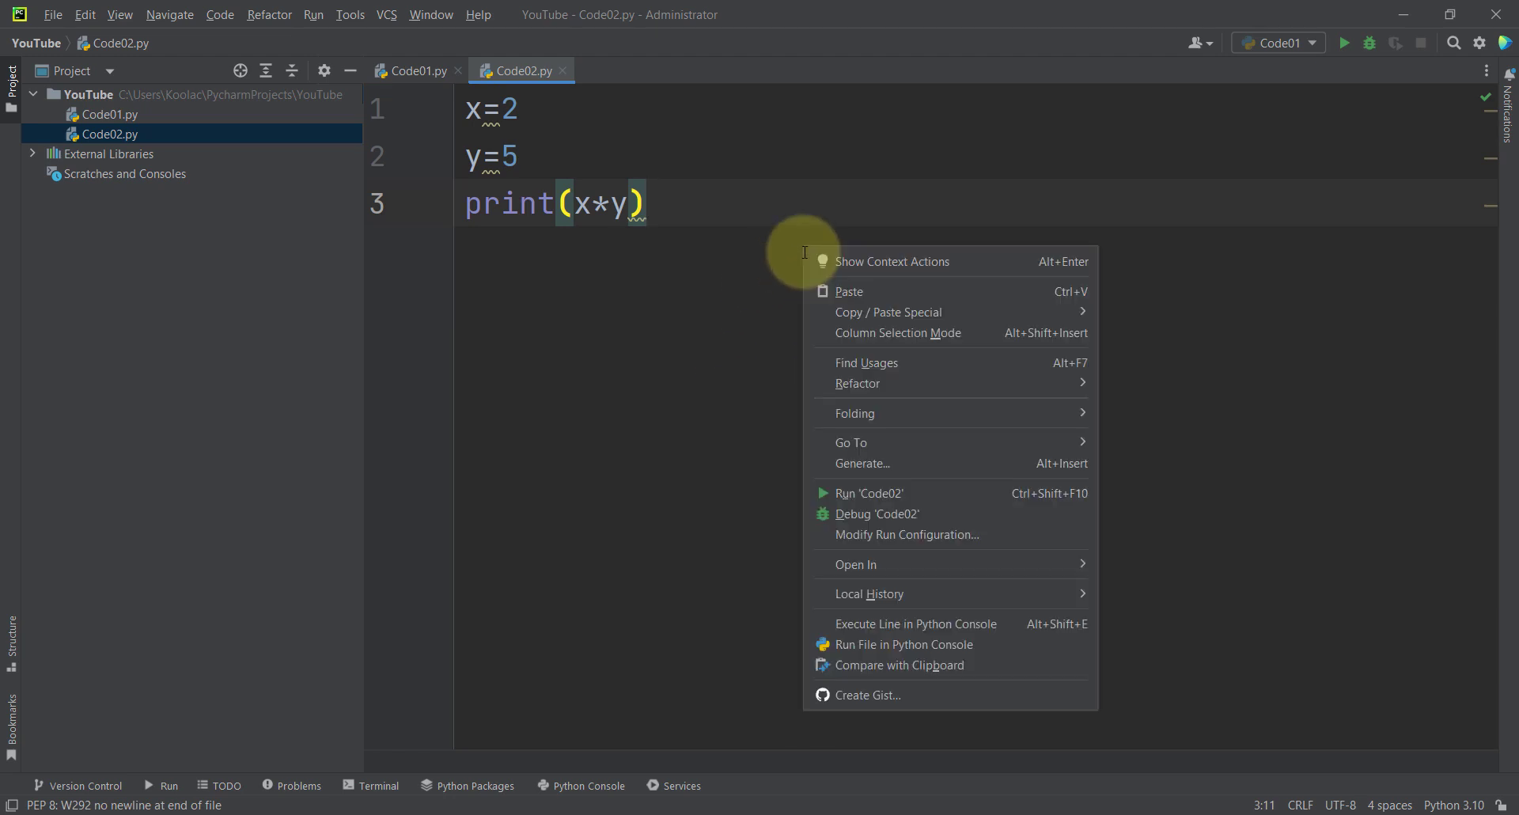
click(884, 499)
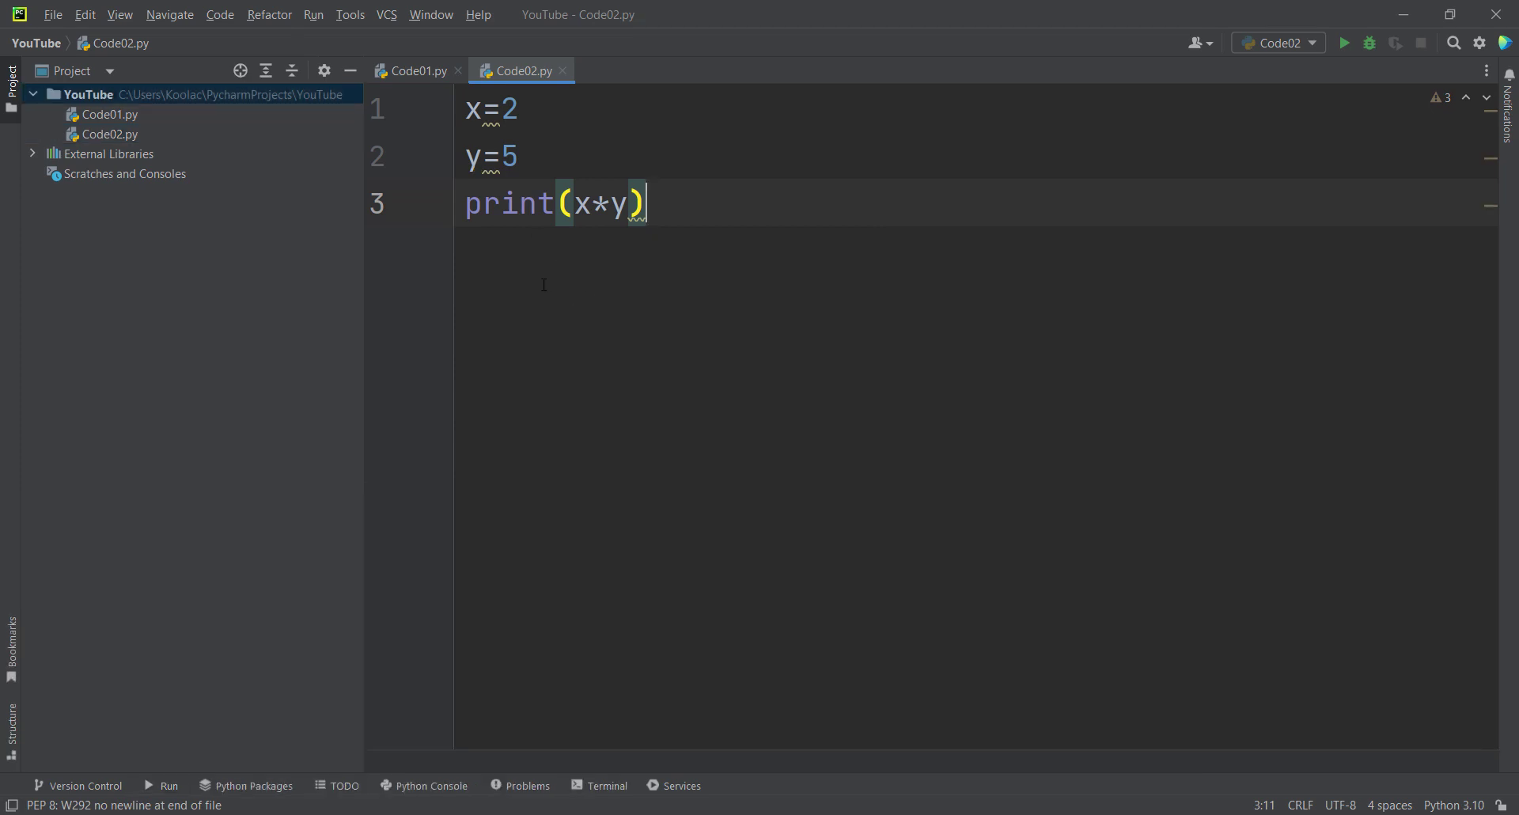
- Reveal the YouTube project folder in File Explorer
right_click(84, 93)
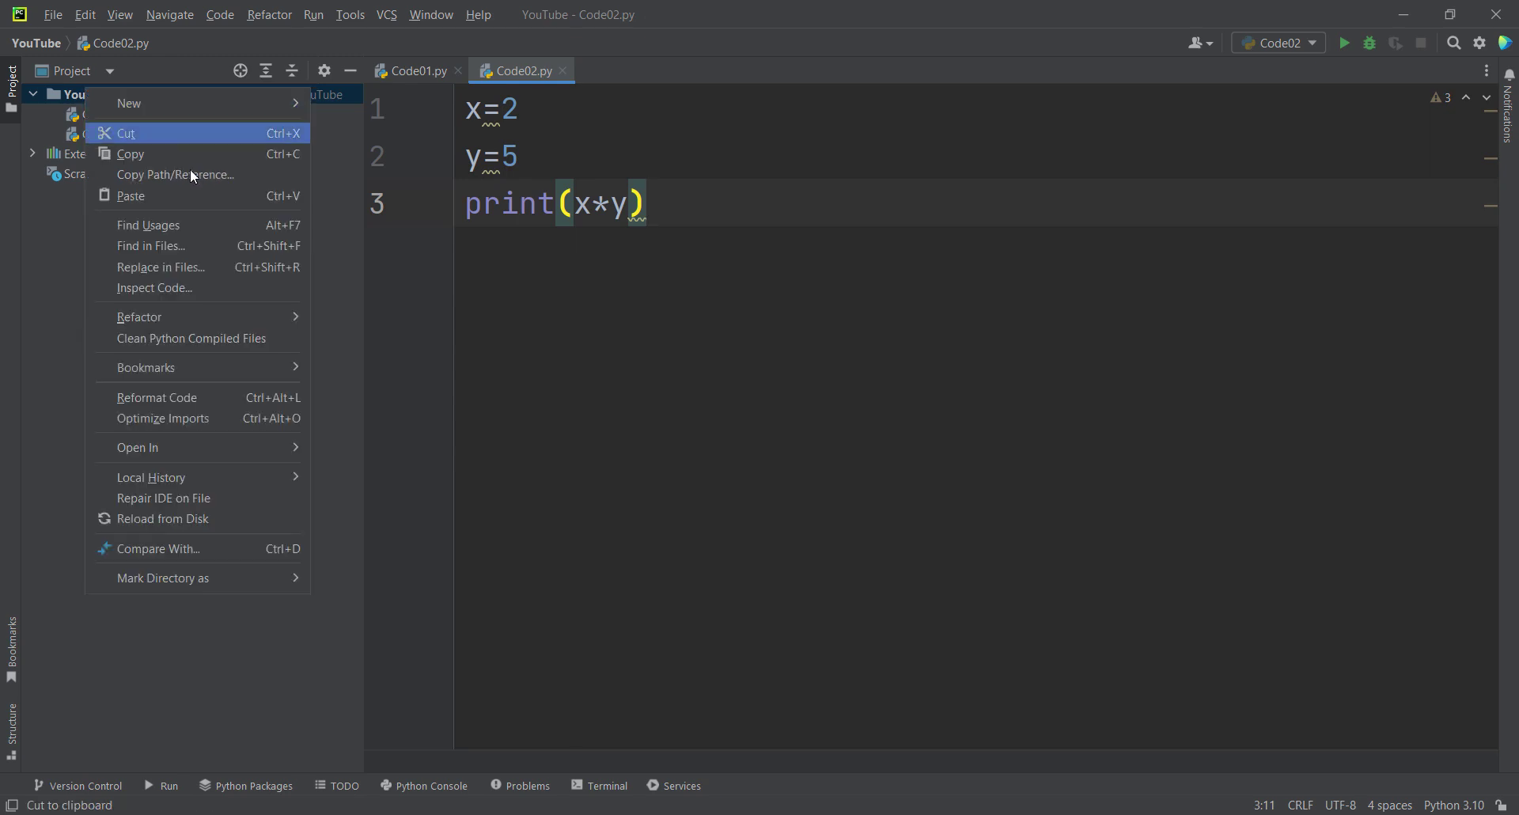
mouse_move(163, 451)
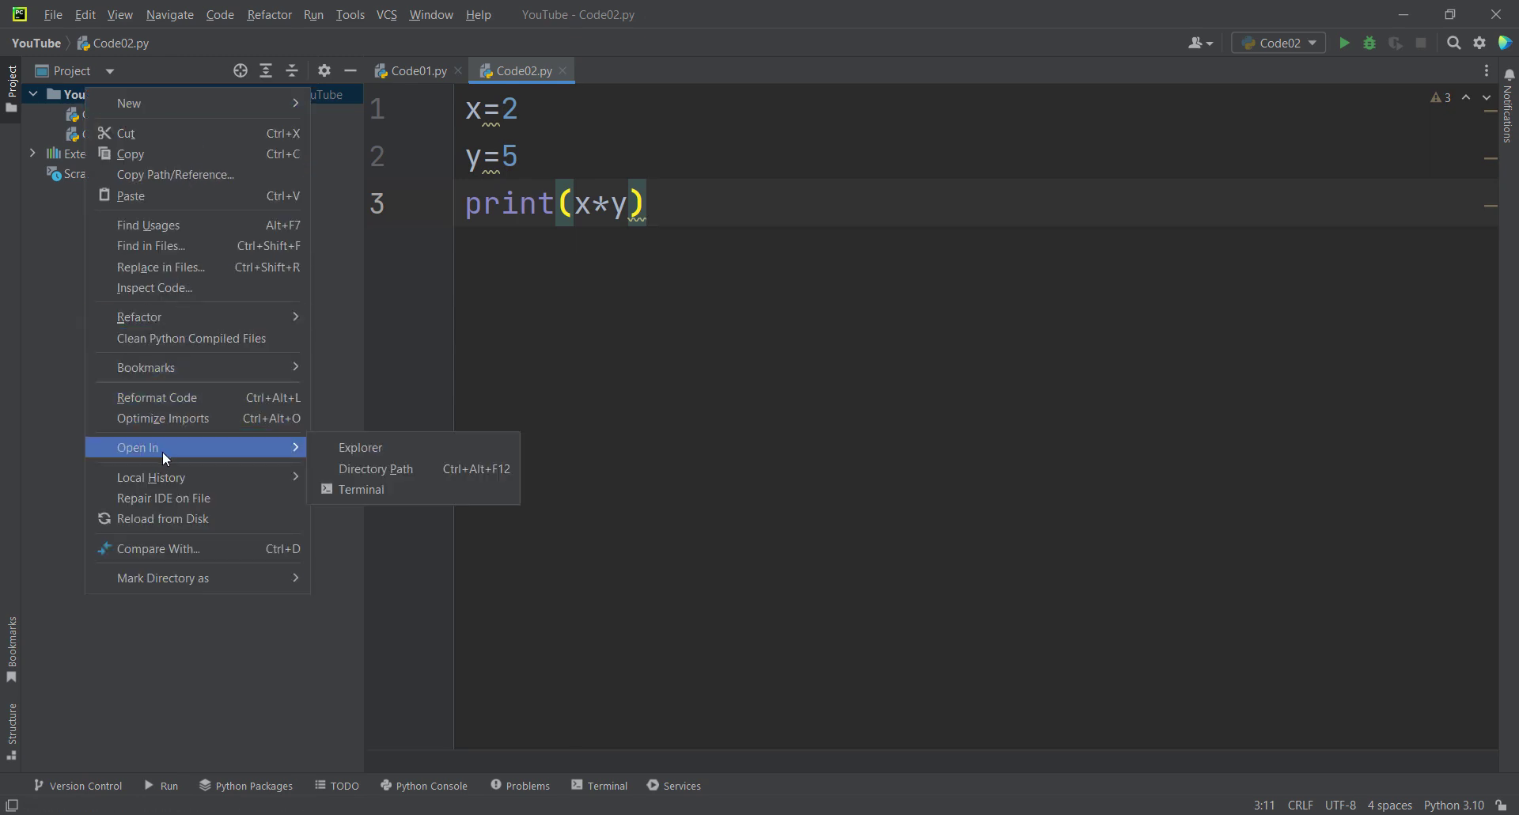
click(348, 445)
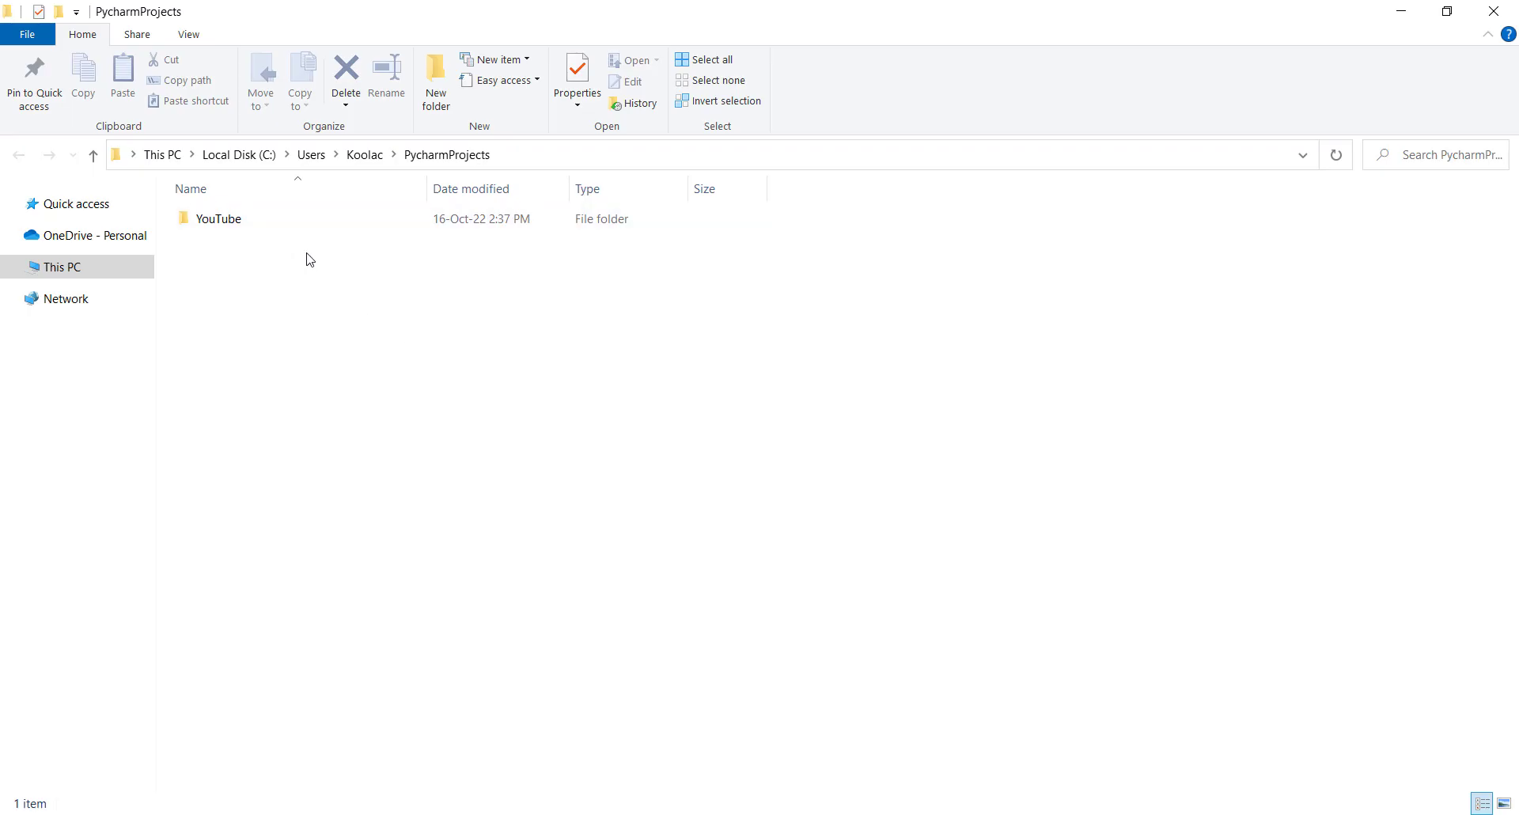
- Open the YouTube folder to view .idea, Code01.py and Code02.py
double_click(218, 226)
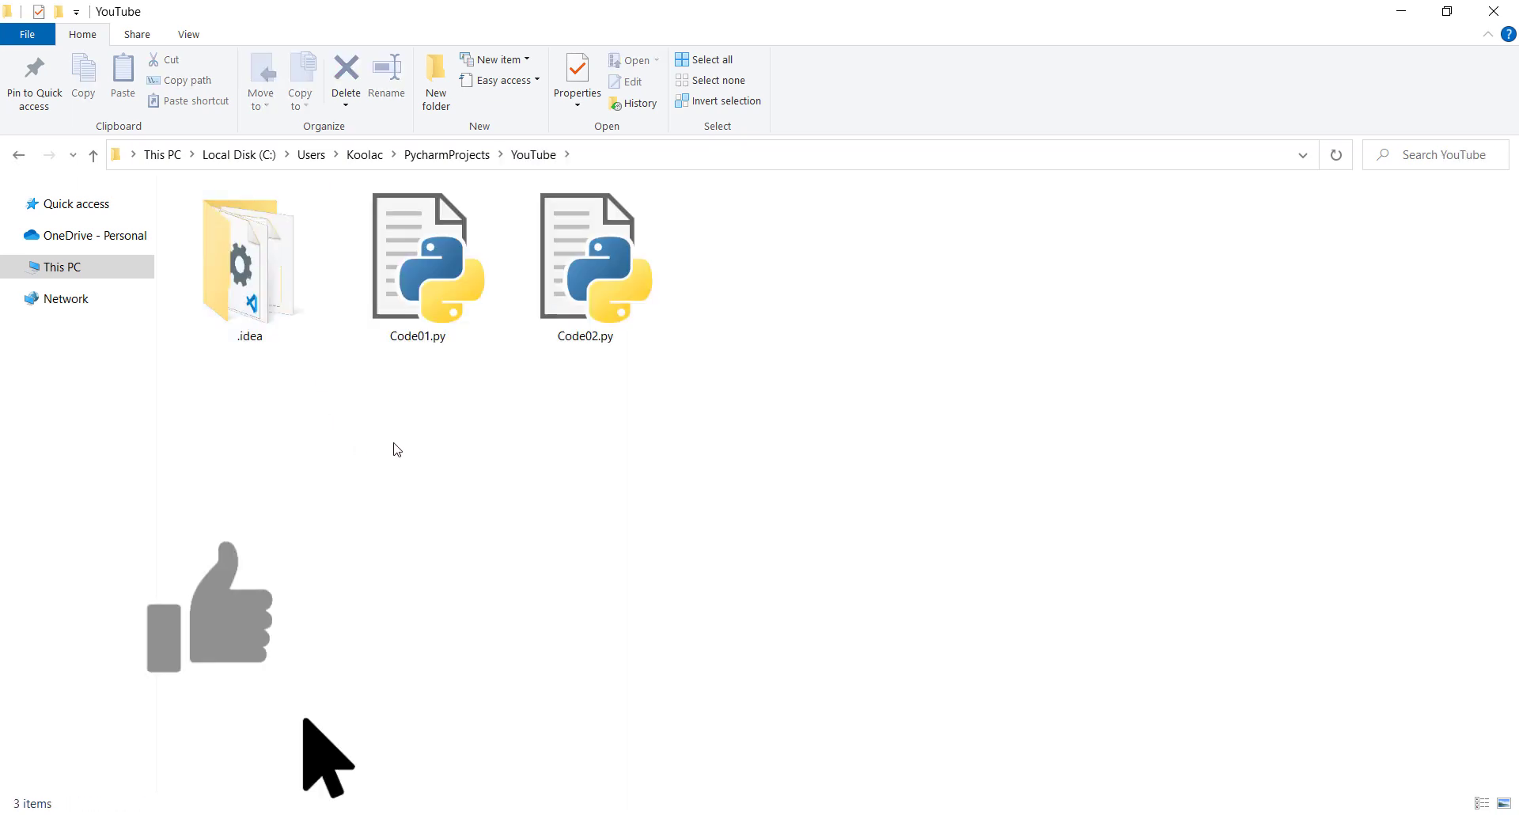
drag(696, 411, 378, 236)
click(567, 530)
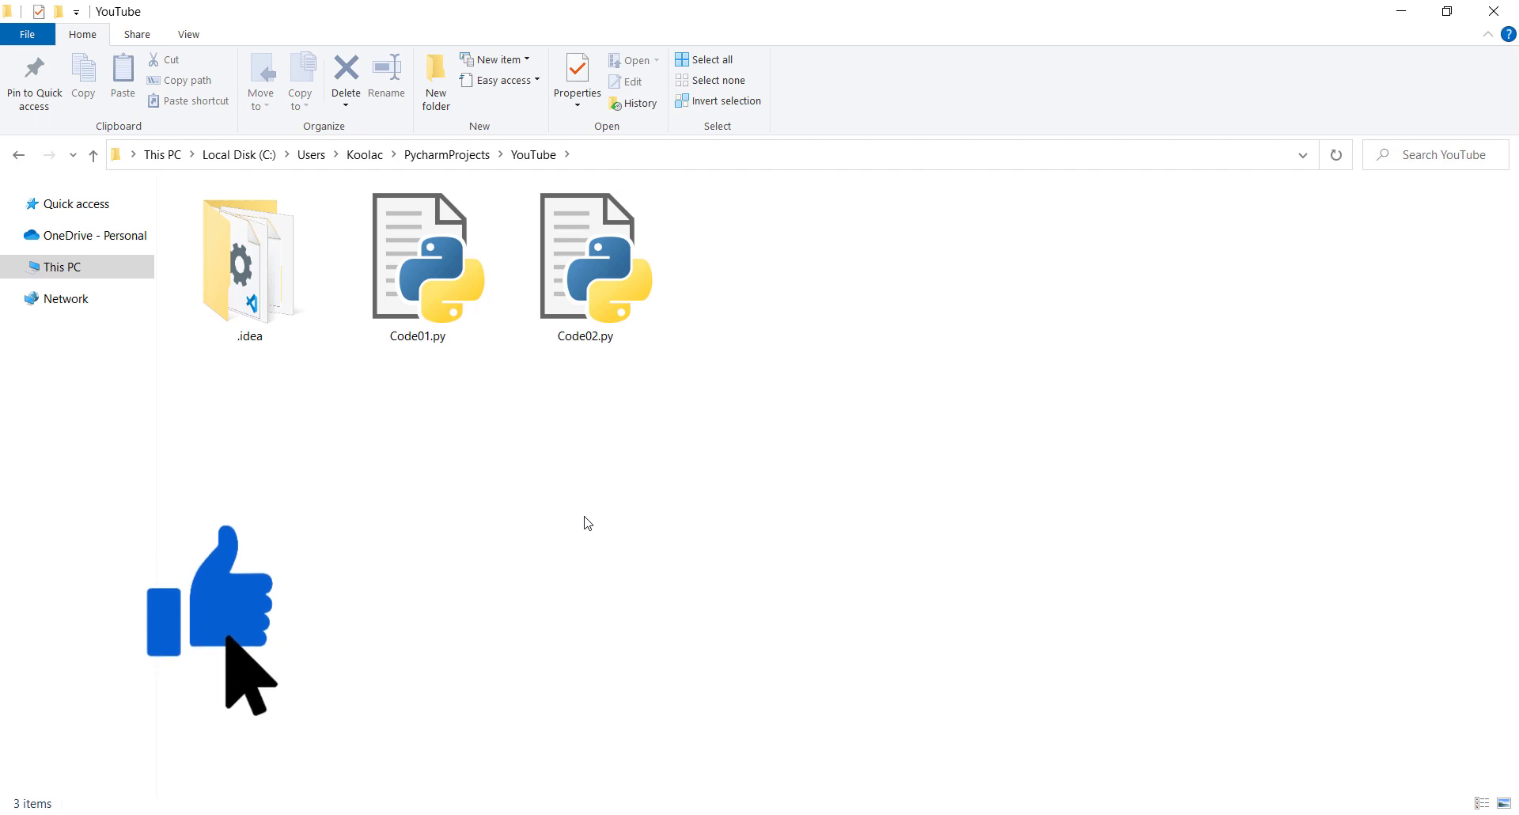